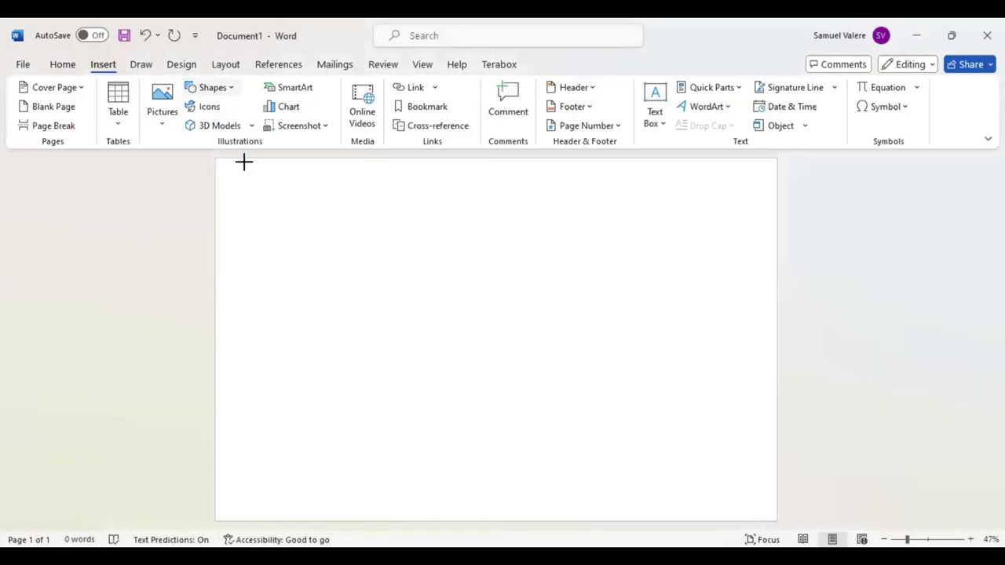
- Draw a page-sized rectangle over the entire page as the background
left_click_drag(218, 159, 707, 448)
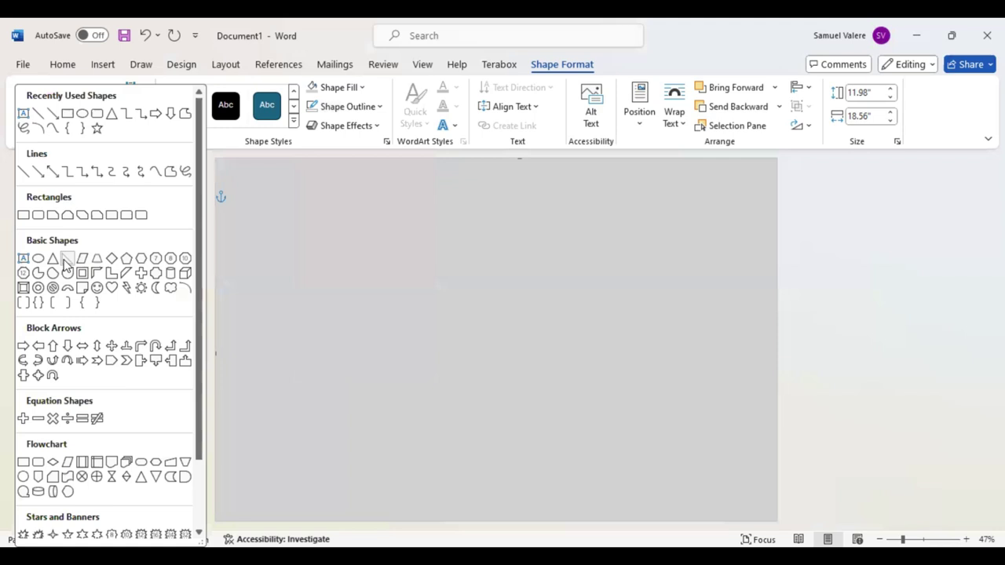
- Draw a long right triangle, flip it vertically, and stretch it across the page's top edge
left_click(66, 261)
left_click_drag(247, 204, 699, 248)
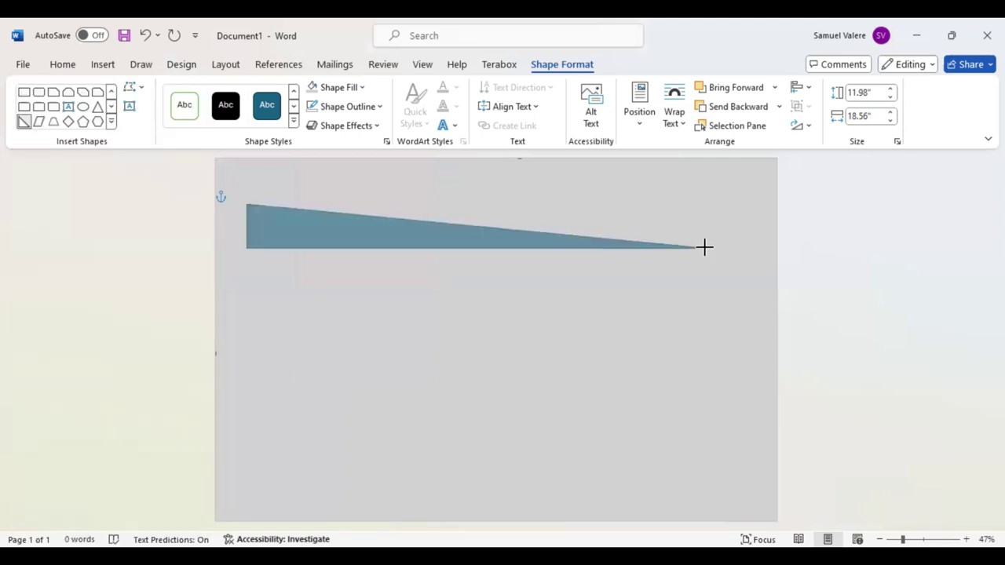
left_click(804, 129)
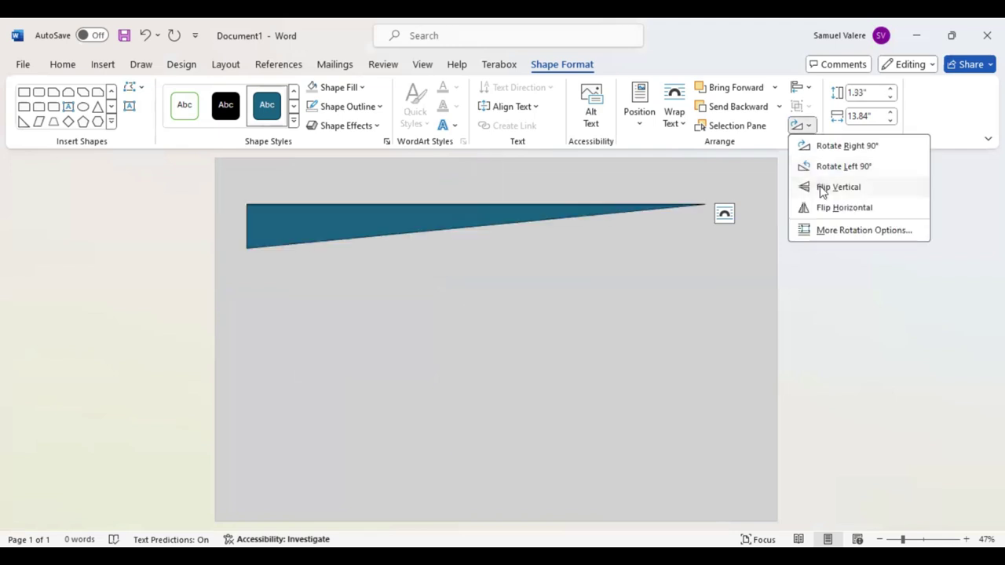
left_click(821, 192)
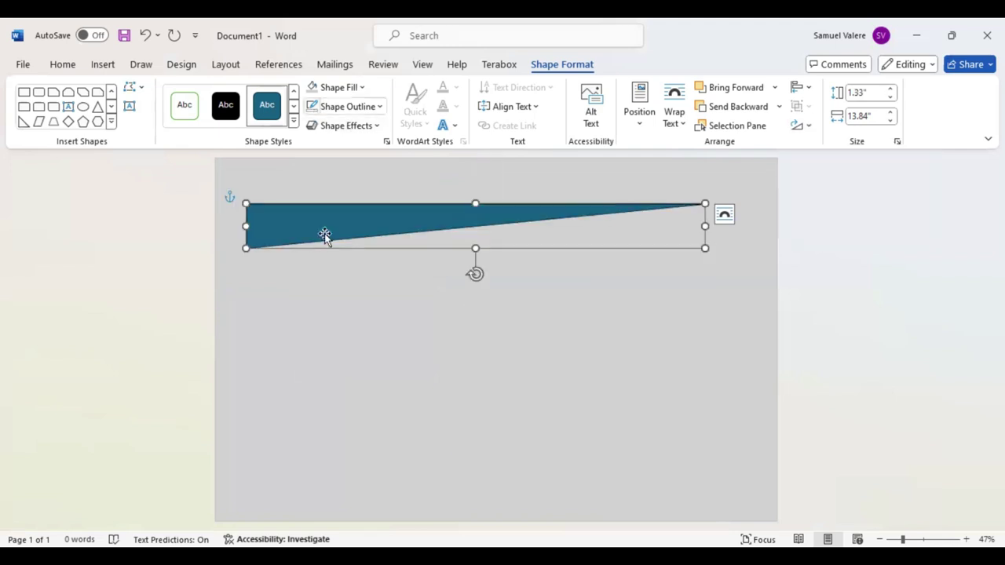
left_click_drag(314, 227, 282, 180)
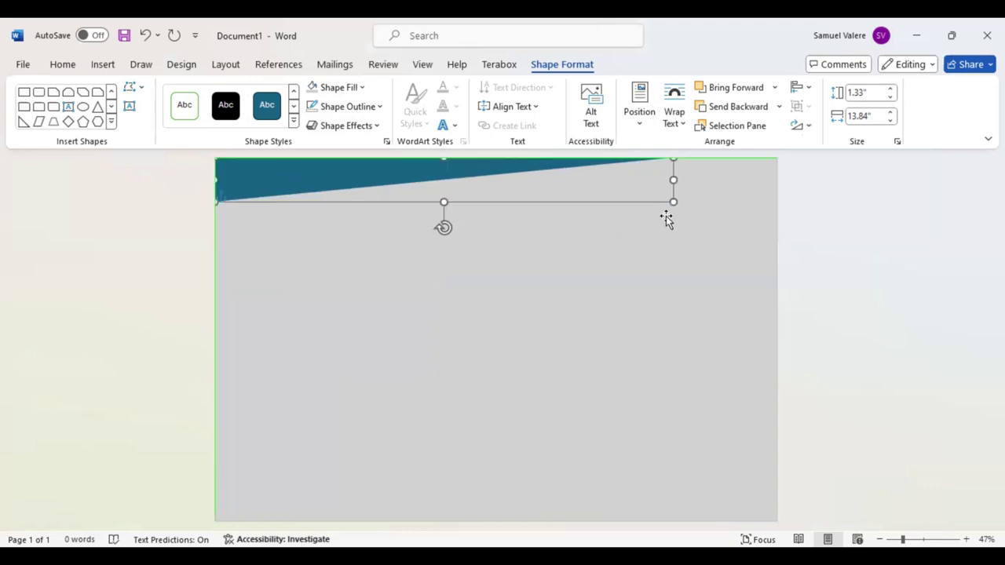
left_click_drag(672, 202, 777, 202)
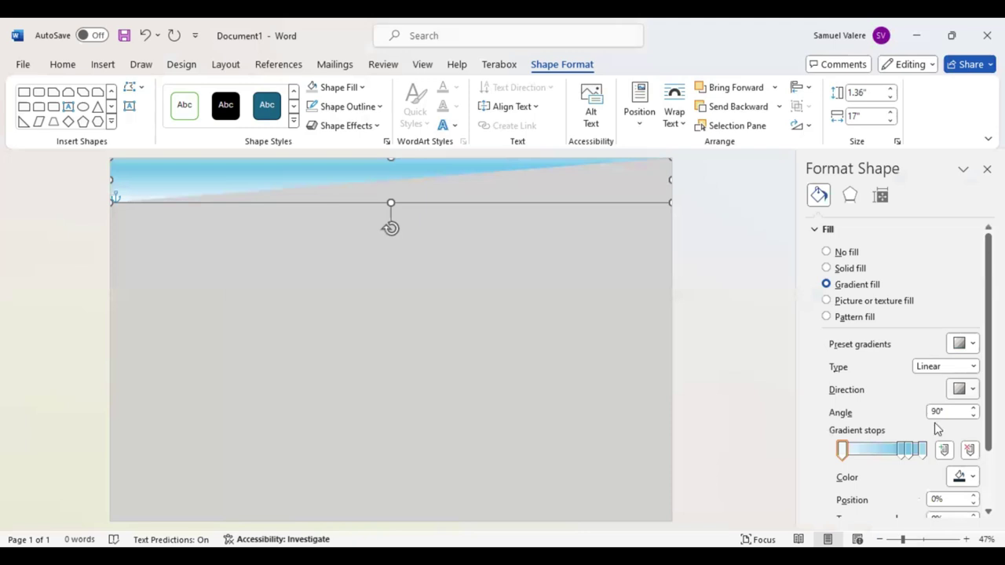
- Remove two extra gradient stops and colour the right stop dark navy
left_click(970, 453)
left_click(971, 453)
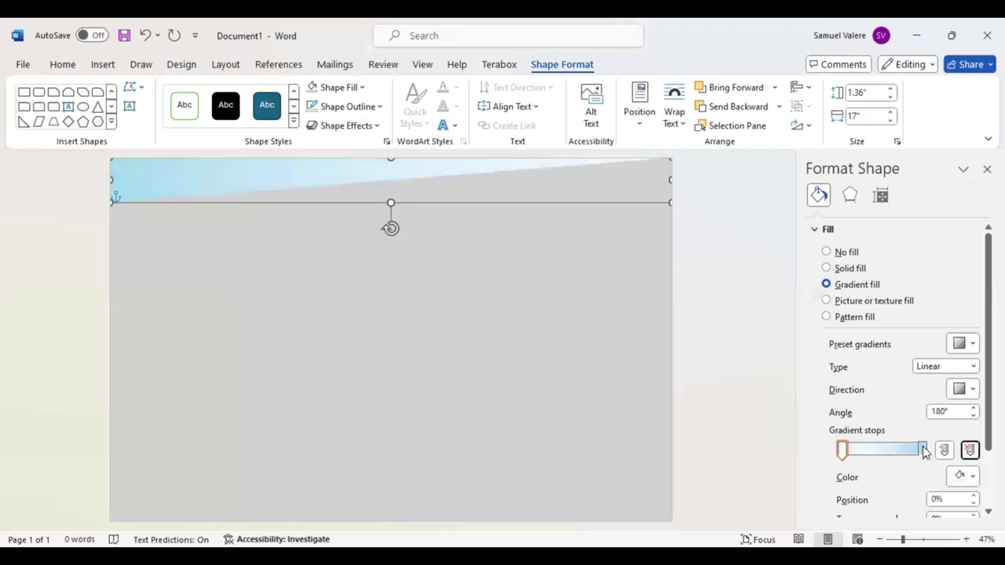
left_click(923, 450)
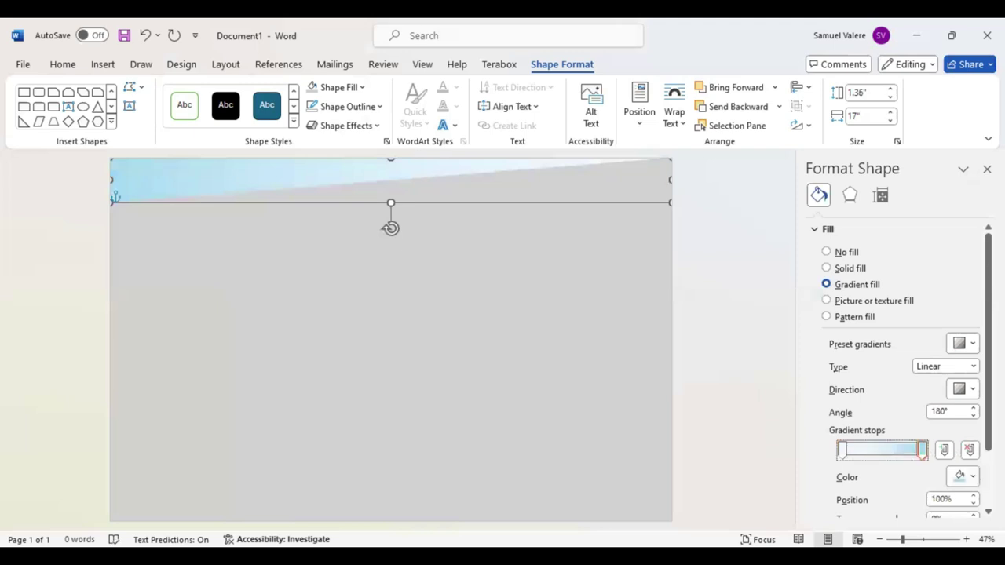
left_click(972, 476)
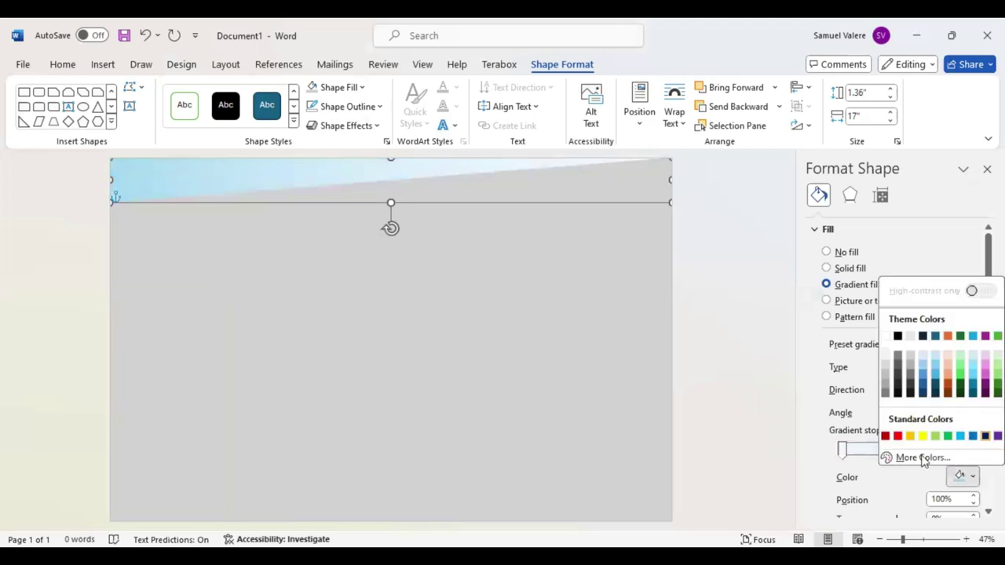
left_click(846, 457)
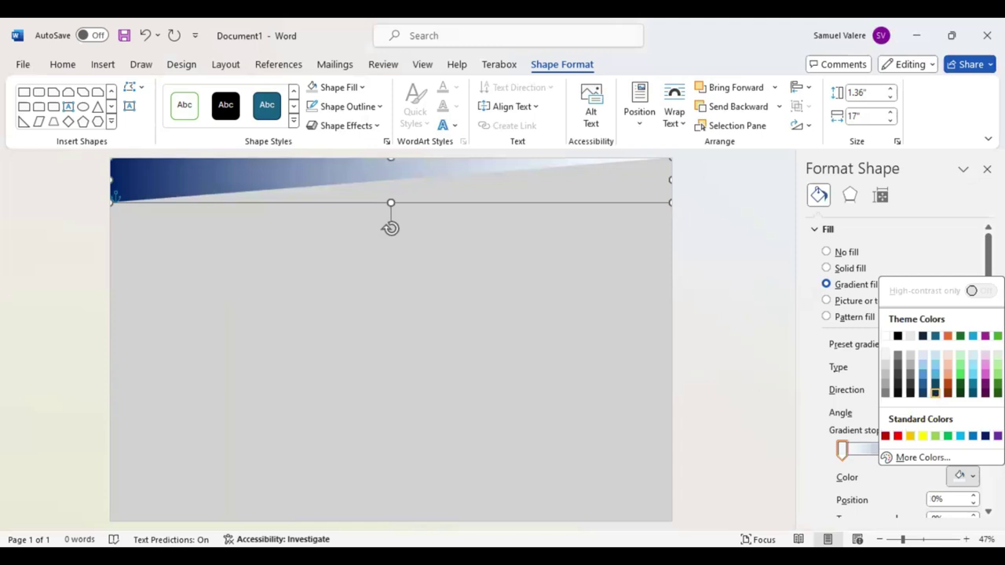
key("Return")
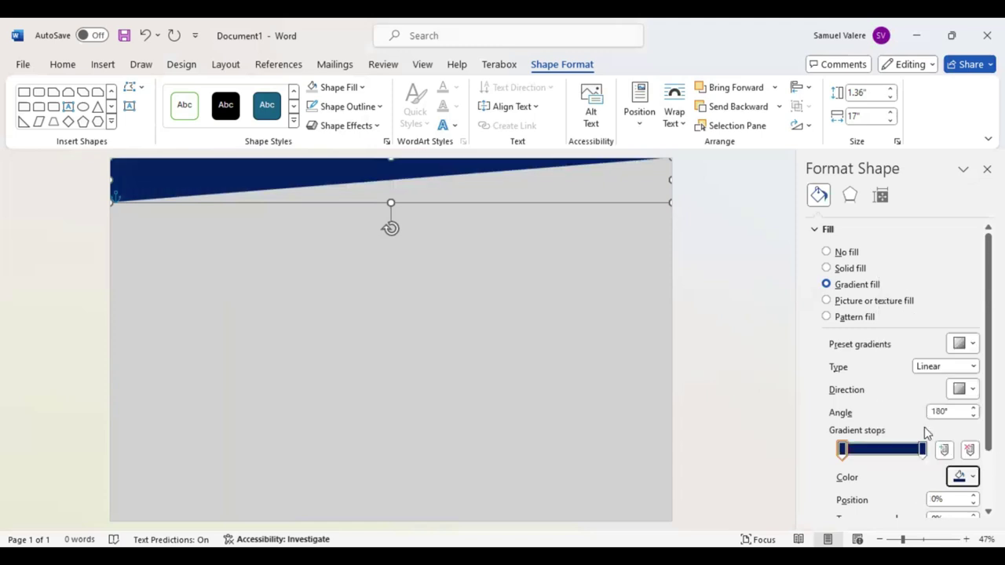
- Fine-tune the navy to the custom colour #001642
scroll(875, 436, "down", 1)
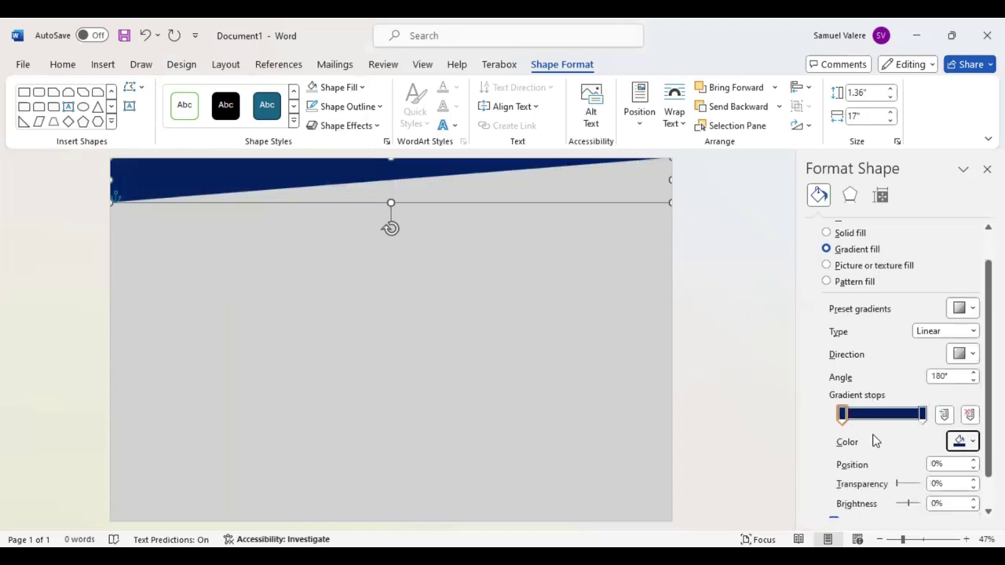
scroll(934, 423, "down", 1)
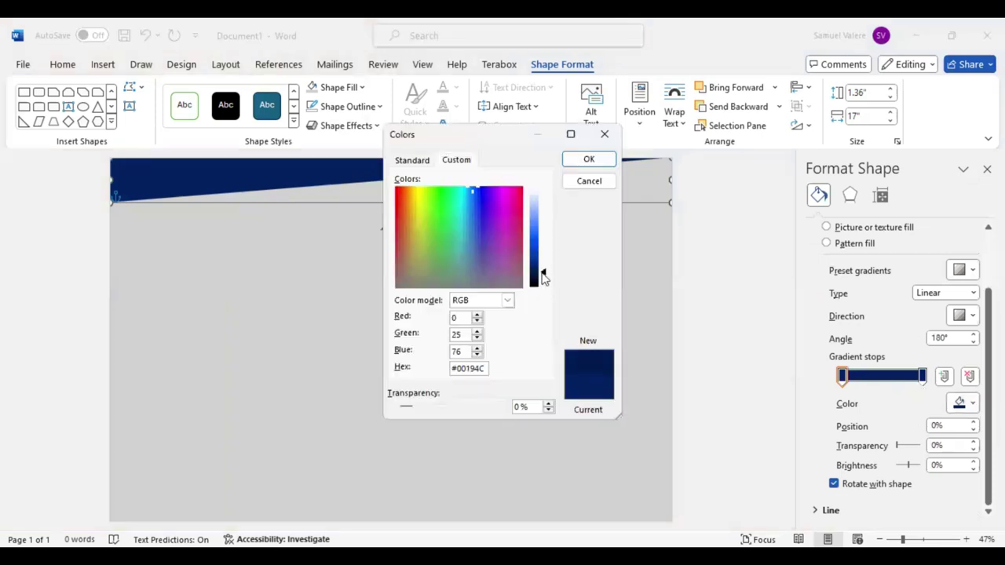
left_click_drag(543, 277, 543, 280)
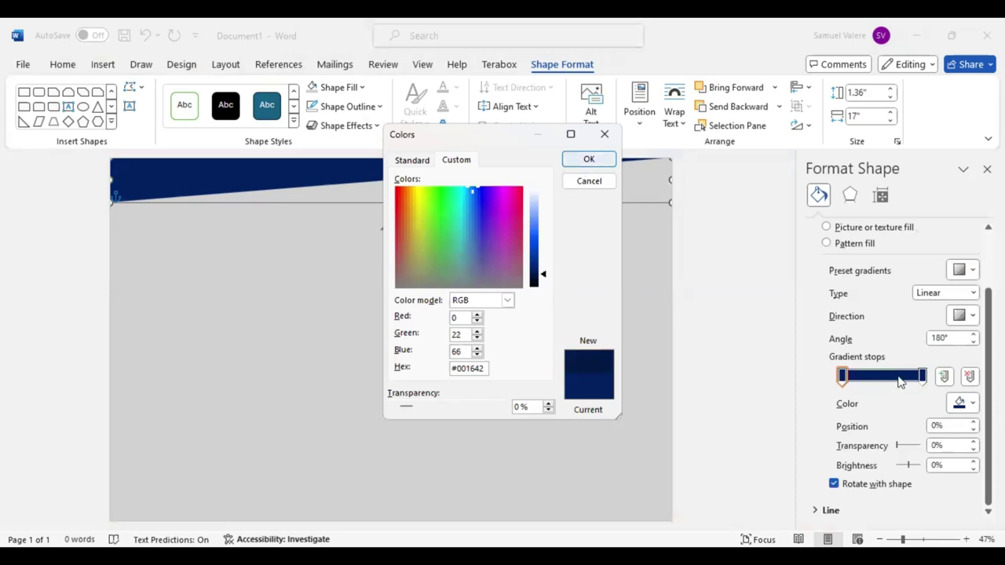
- Confirm the custom navy and darken the right gradient stop to -55% brightness
key("Return")
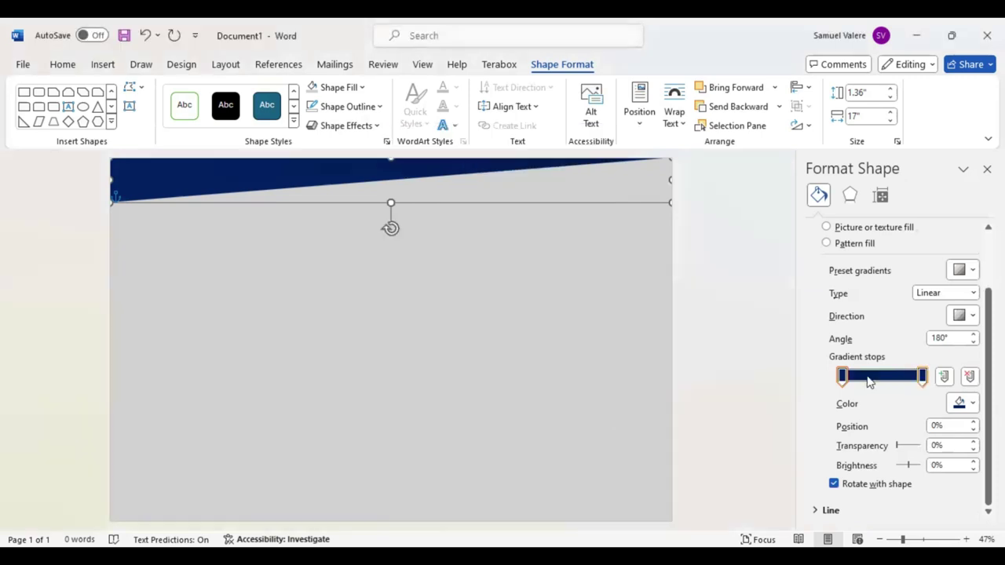
left_click(877, 377)
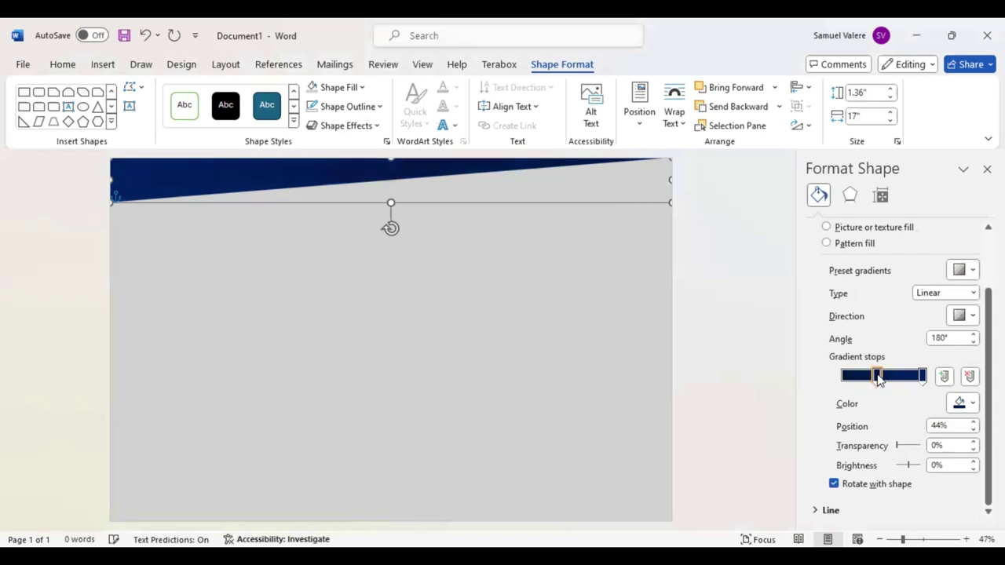
left_click(920, 378)
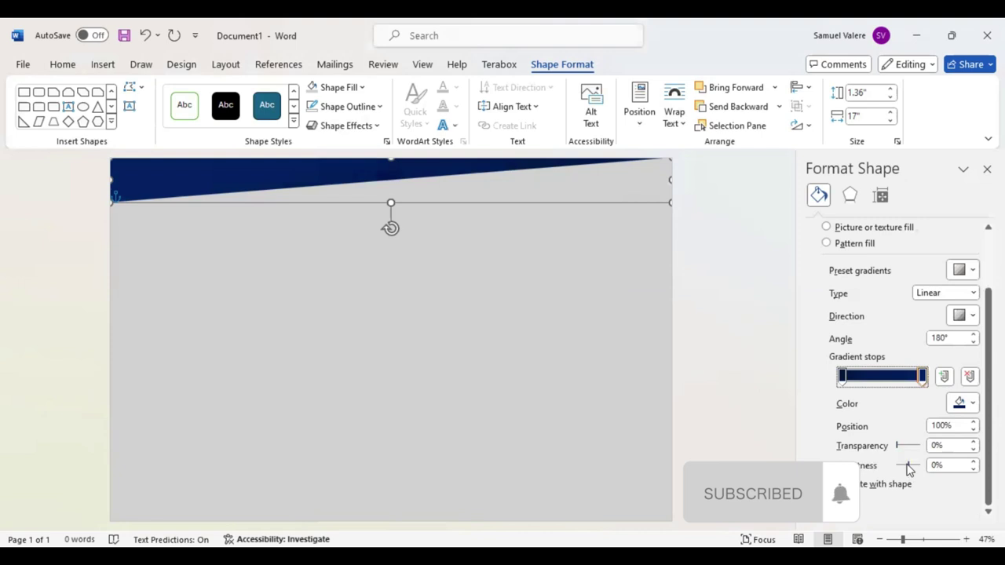
left_click_drag(909, 468, 917, 469)
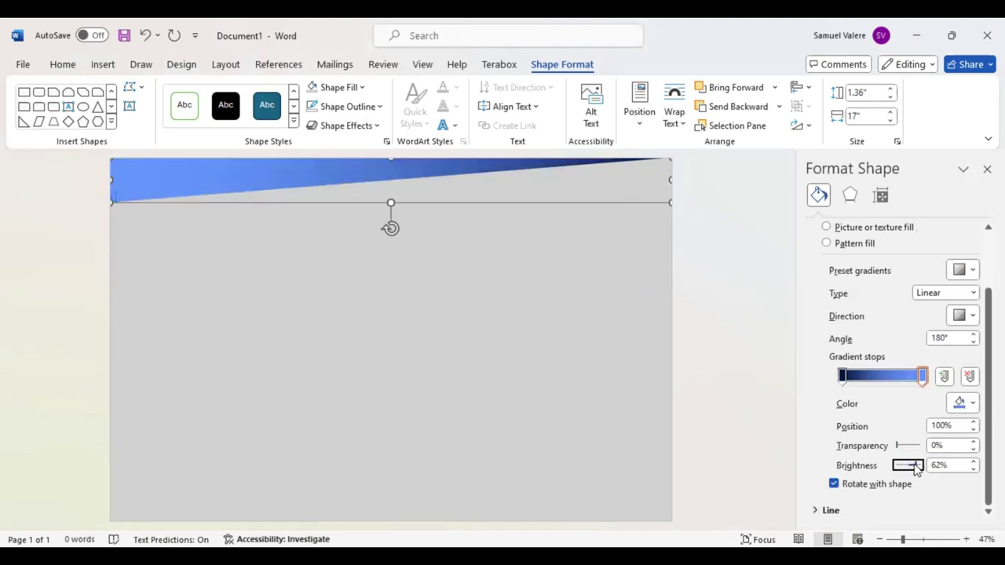
left_click_drag(914, 468, 902, 469)
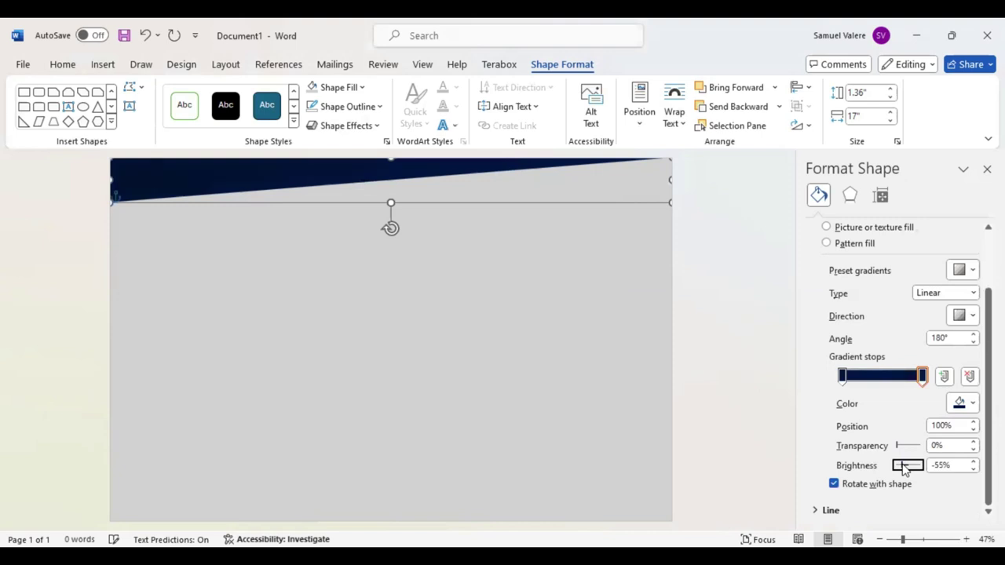
- Brighten the left gradient stop to 14% and move the right stop to 94%
left_click(842, 376)
left_click_drag(908, 465, 909, 466)
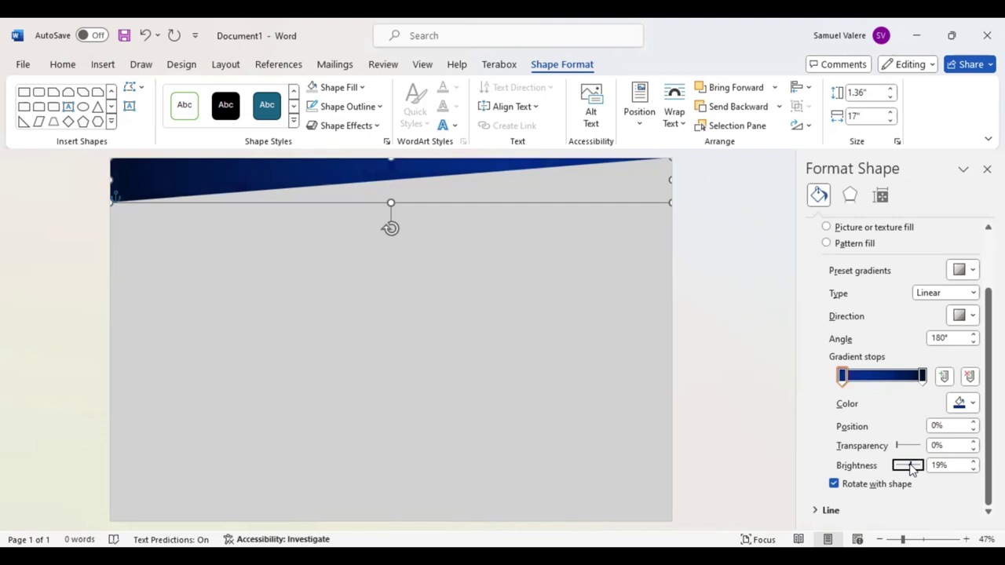
left_click_drag(910, 467, 908, 466)
left_click_drag(923, 377, 913, 376)
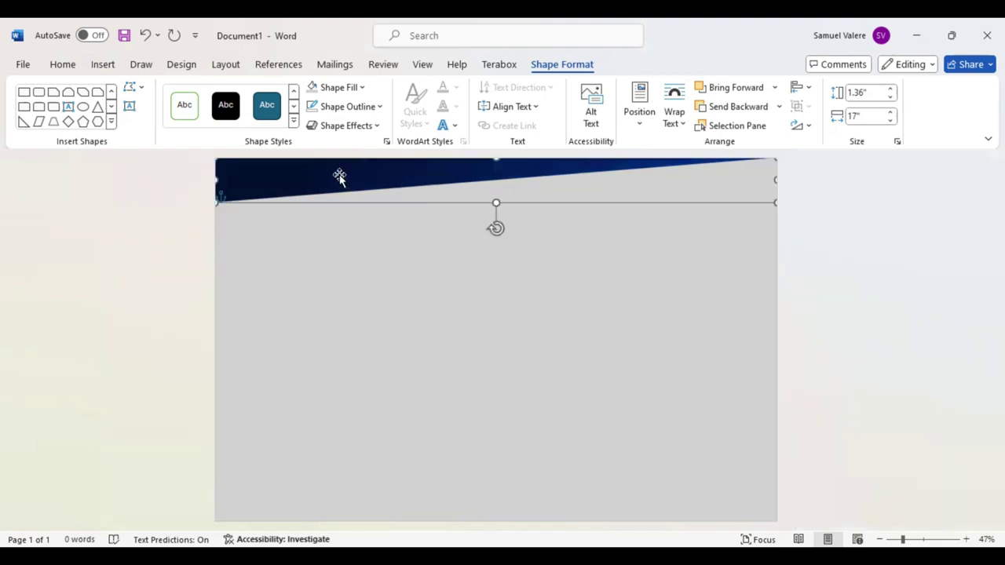
- Duplicate the banner, send the gold copy backward, and resize it to show a stripe
left_click_drag(364, 191, 773, 205)
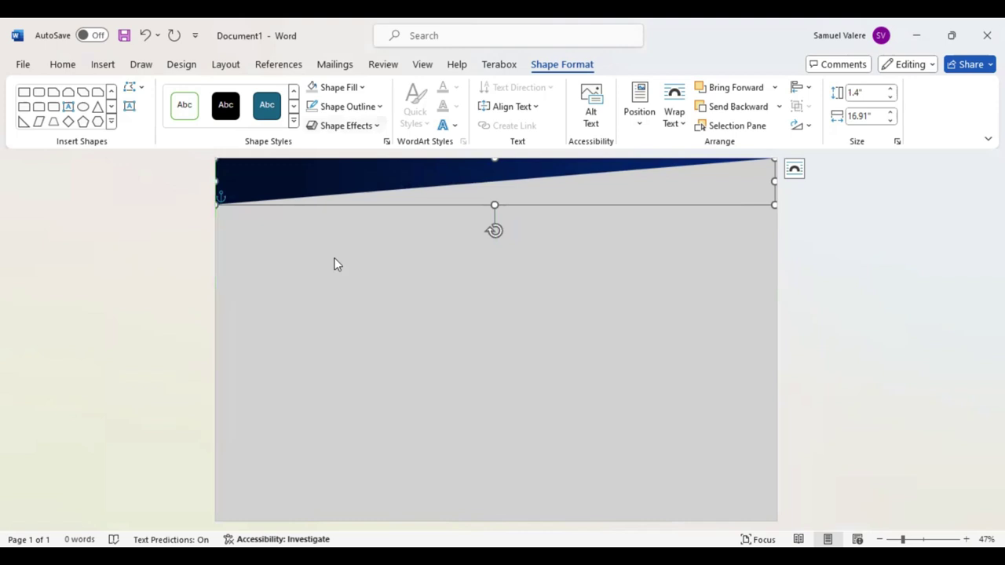
left_click(736, 106)
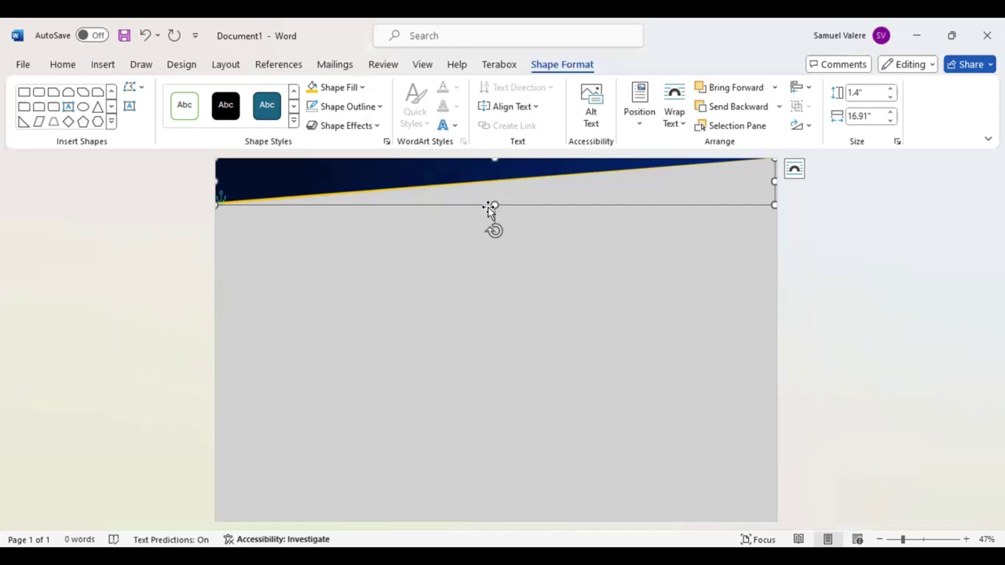
left_click_drag(773, 204, 753, 212)
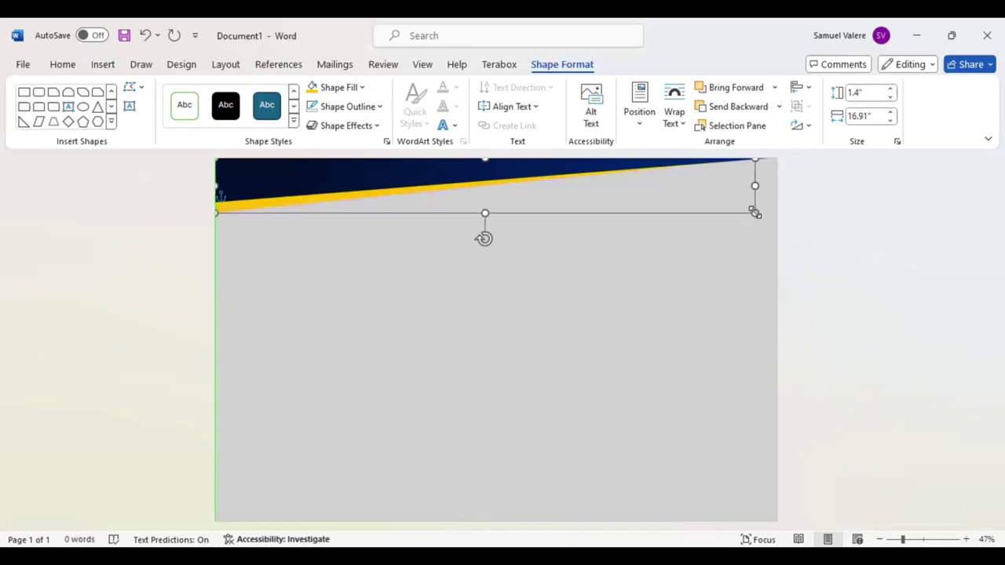
- Draw a text box below the banner and type the Certificate title
left_click(417, 322)
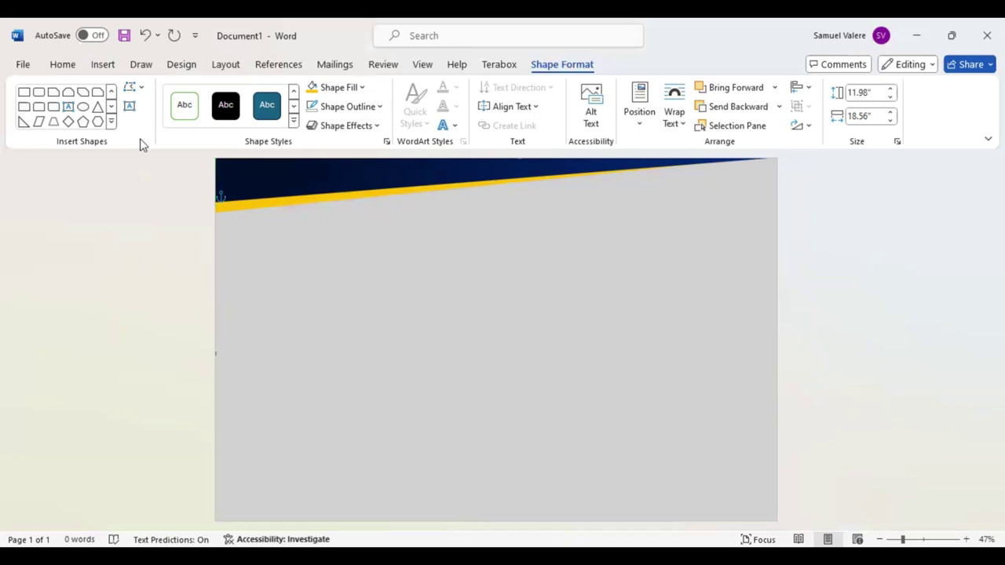
left_click(130, 107)
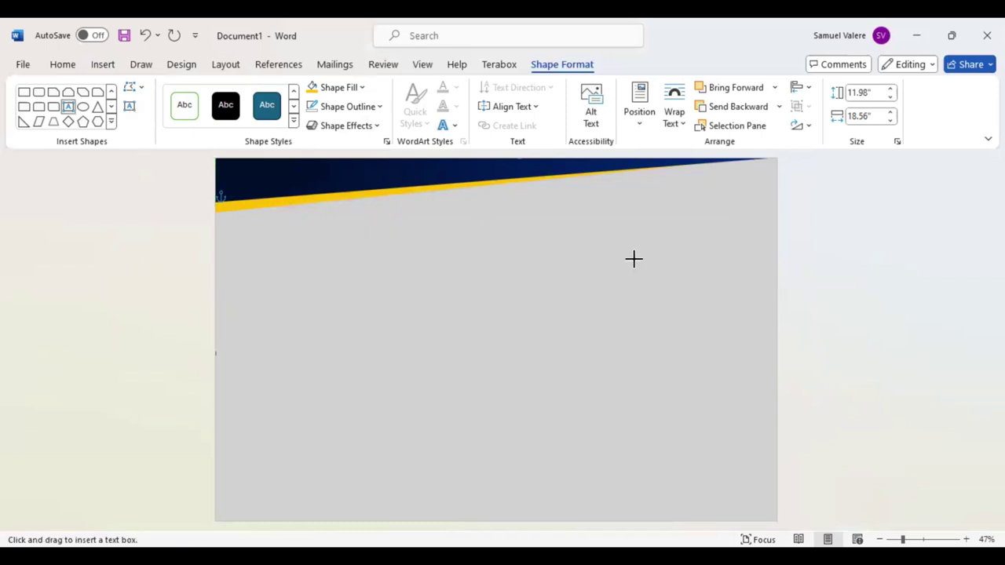
left_click_drag(348, 219, 635, 260)
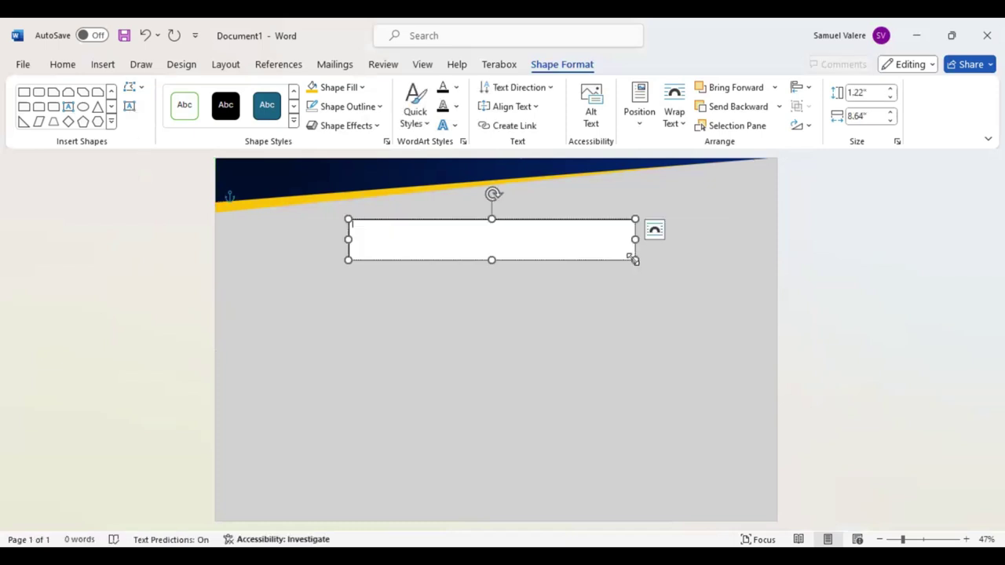
type("Cantho")
type("ate")
- Format the title with no fill, centred, in Baskerville Old Face at 72 pt
left_click_drag(377, 227, 349, 225)
left_click(362, 88)
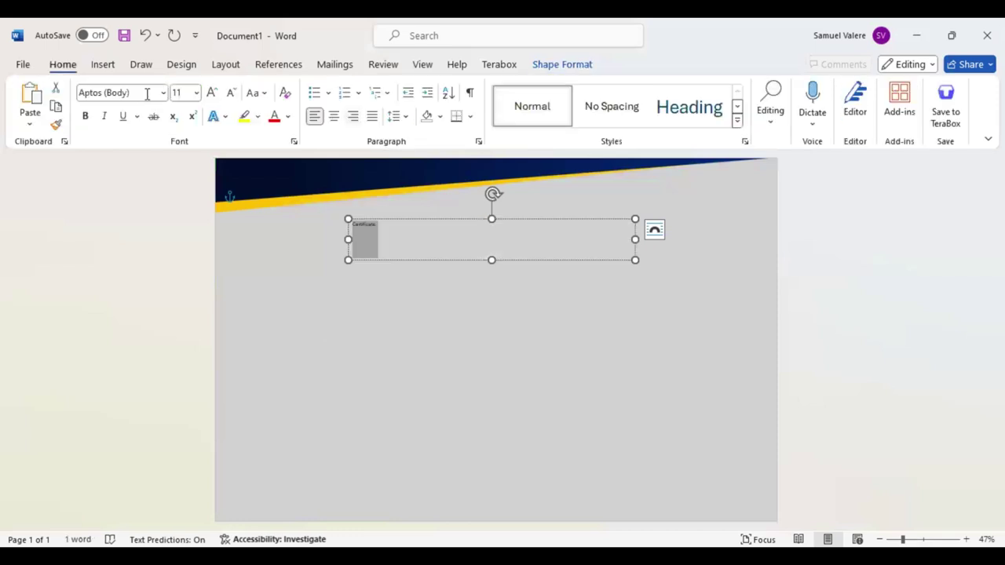
key("ctrl+e")
left_click(146, 92)
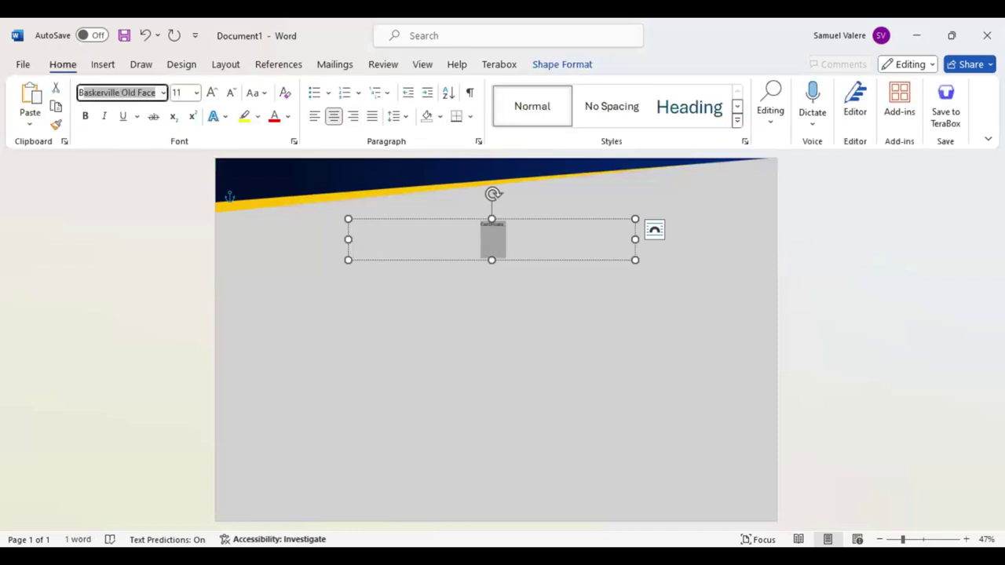
key("Return")
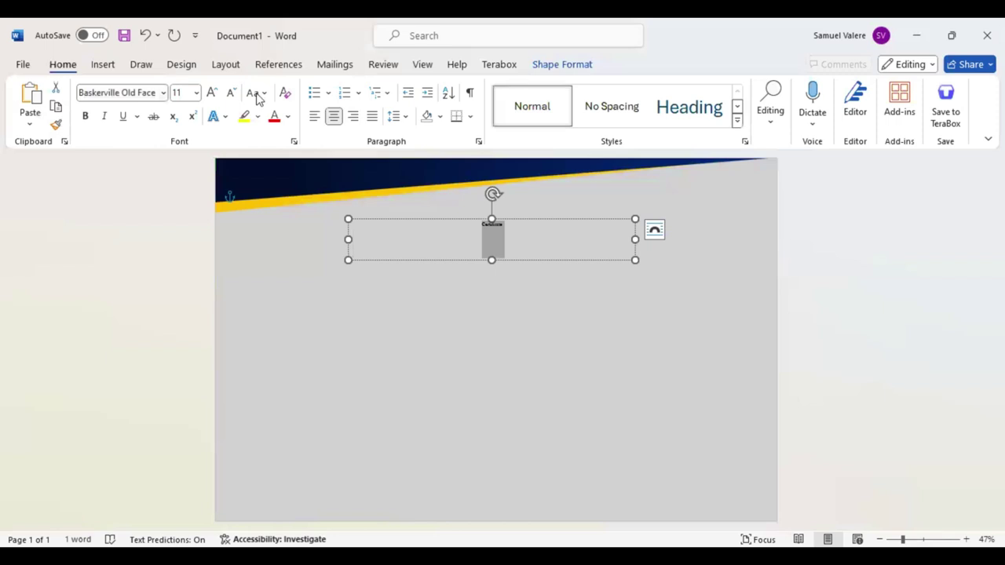
left_click(212, 92)
left_click(212, 92)
left_click(212, 92)
left_click(212, 92)
left_click(211, 93)
left_click(212, 93)
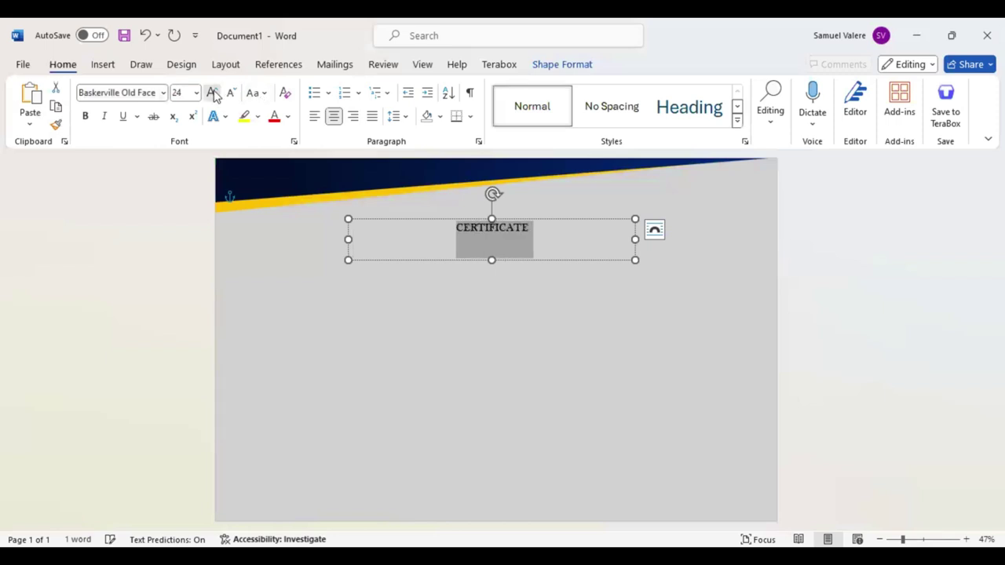
left_click(212, 93)
left_click(212, 93)
left_click(212, 93)
left_click(212, 92)
left_click(212, 93)
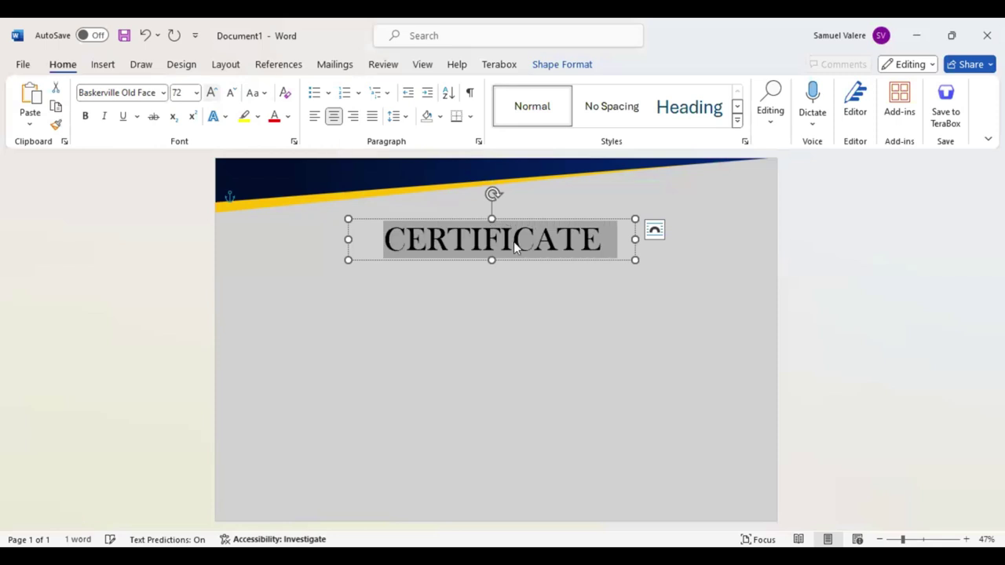
- Centre the title under the banner and place a copy just below it
left_click_drag(516, 241, 512, 241)
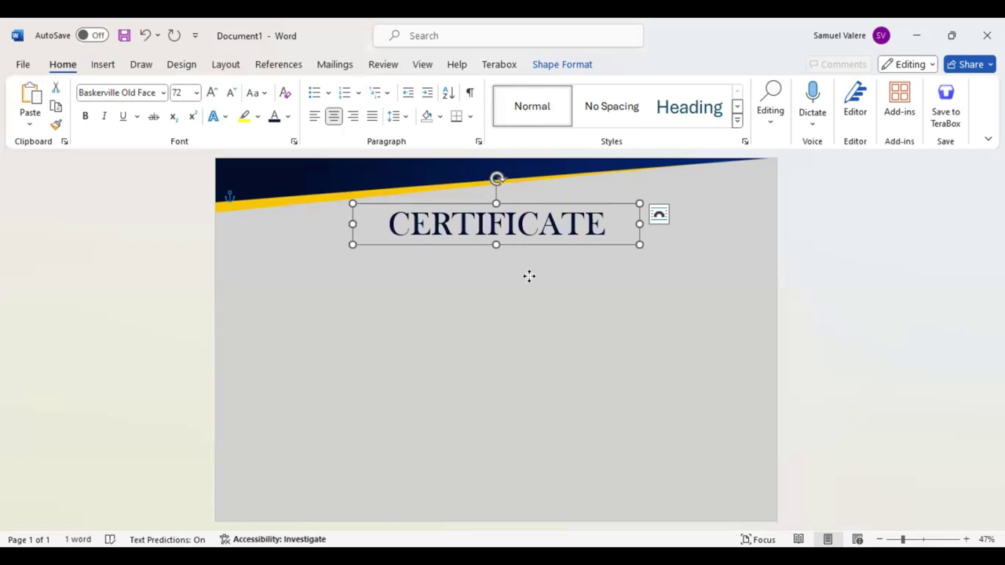
left_click_drag(514, 245, 514, 278, "ctrl")
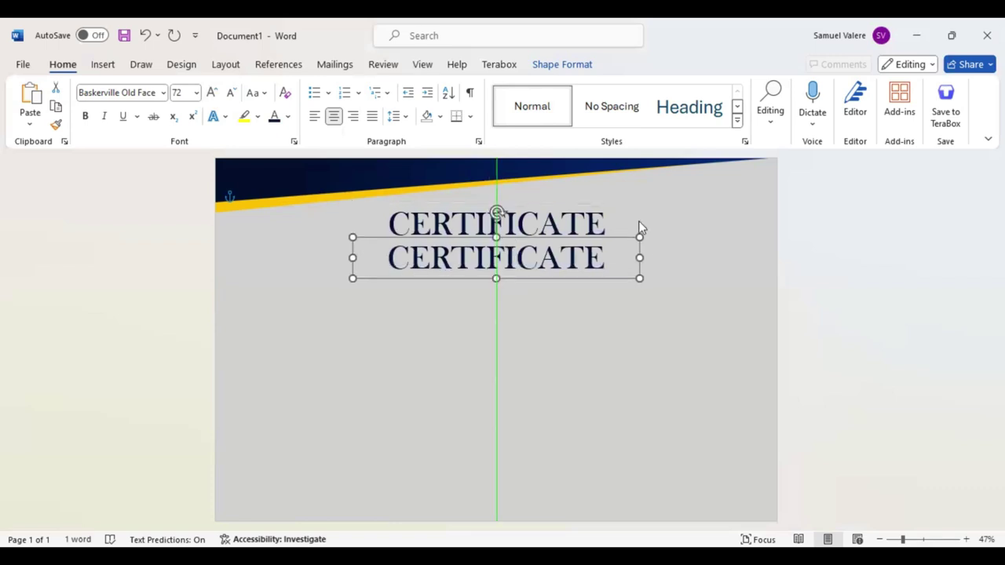
left_click_drag(659, 219, 661, 216)
- Shrink the copied title to 20 pt and replace its text with 'Of Achievement'
left_click(663, 213)
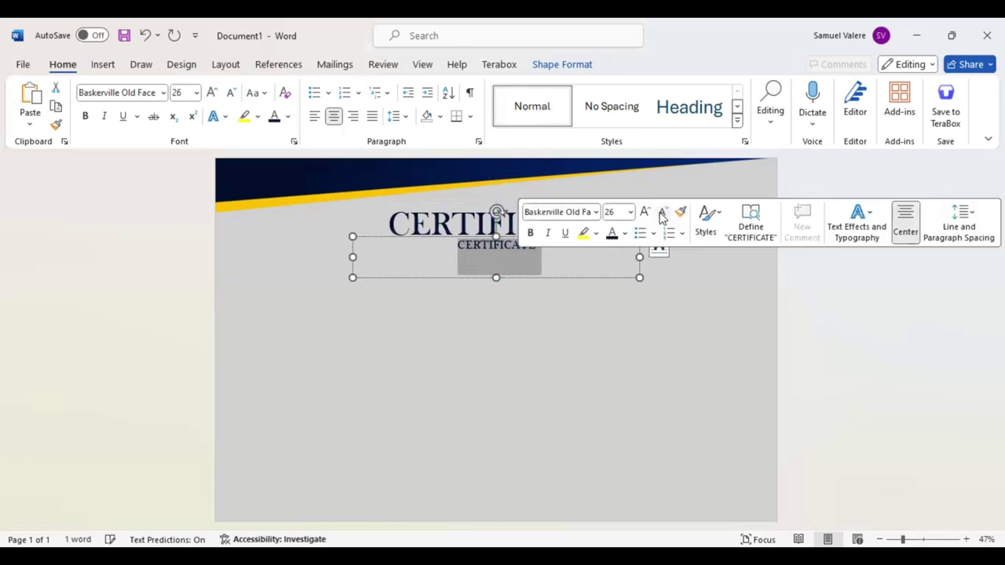
left_click(663, 212)
left_click(663, 212)
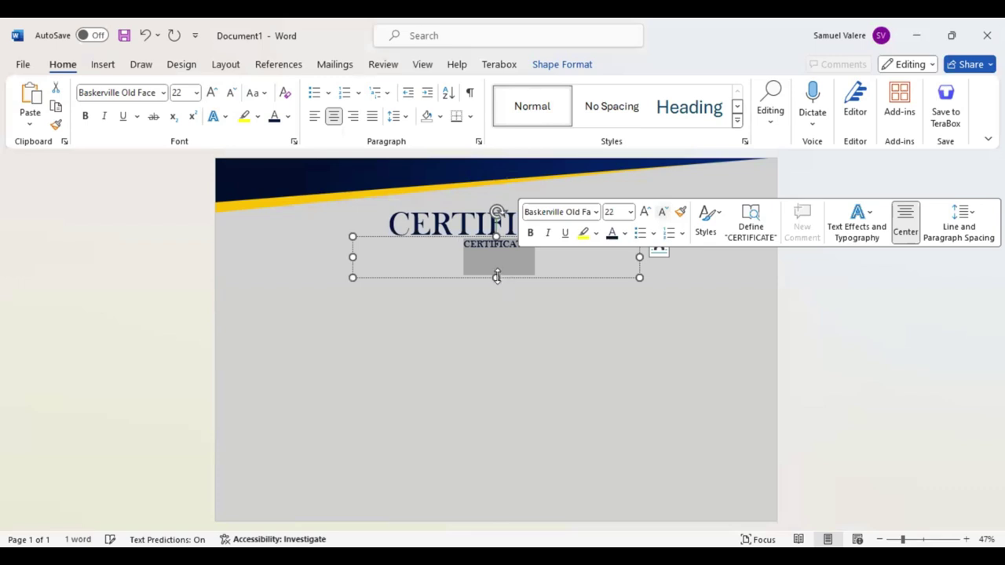
left_click(662, 213)
left_click(472, 248)
triple_click(470, 250)
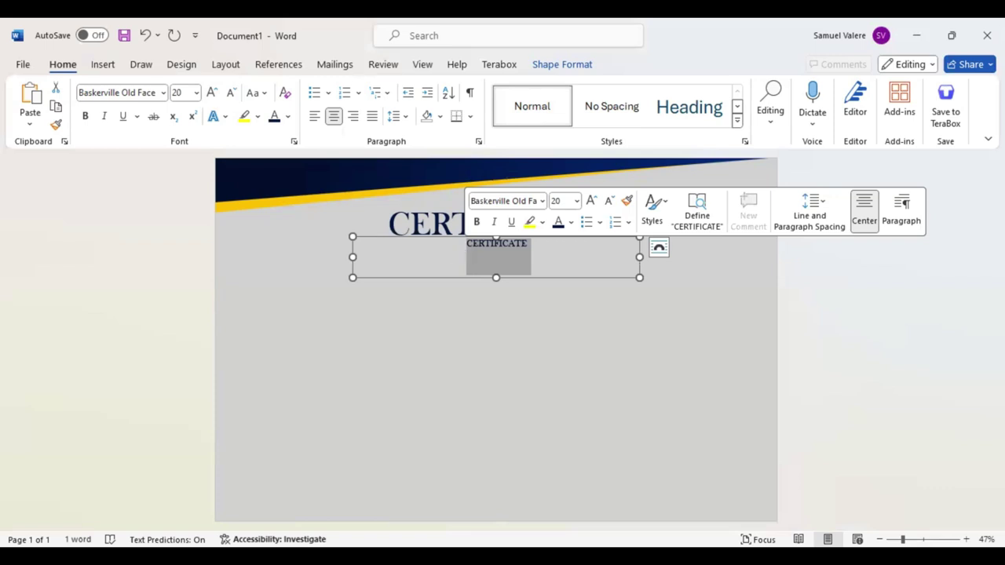
type("Of Achie")
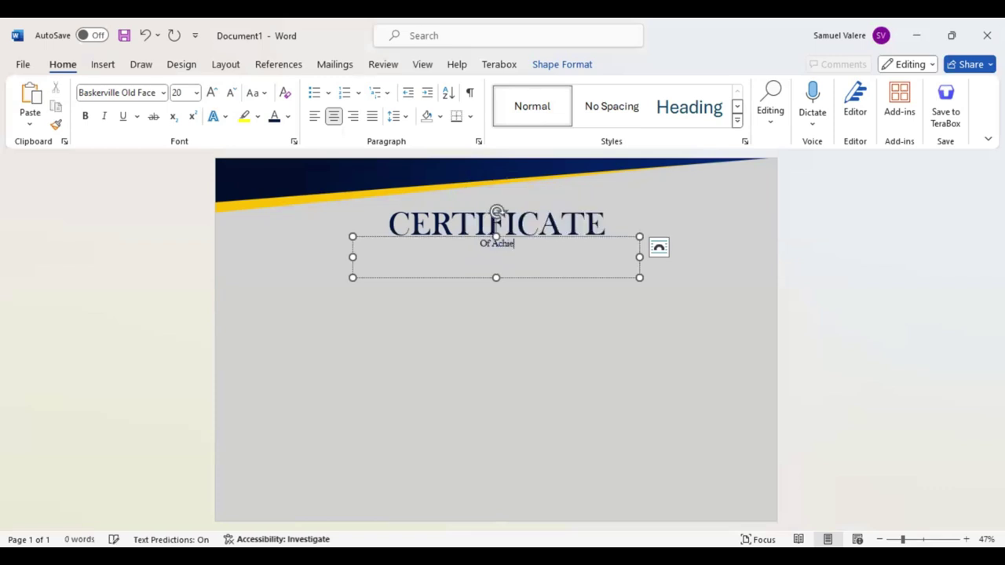
type("vement")
- Make the subtitle all capitals at 18 pt
key("ctrl+a")
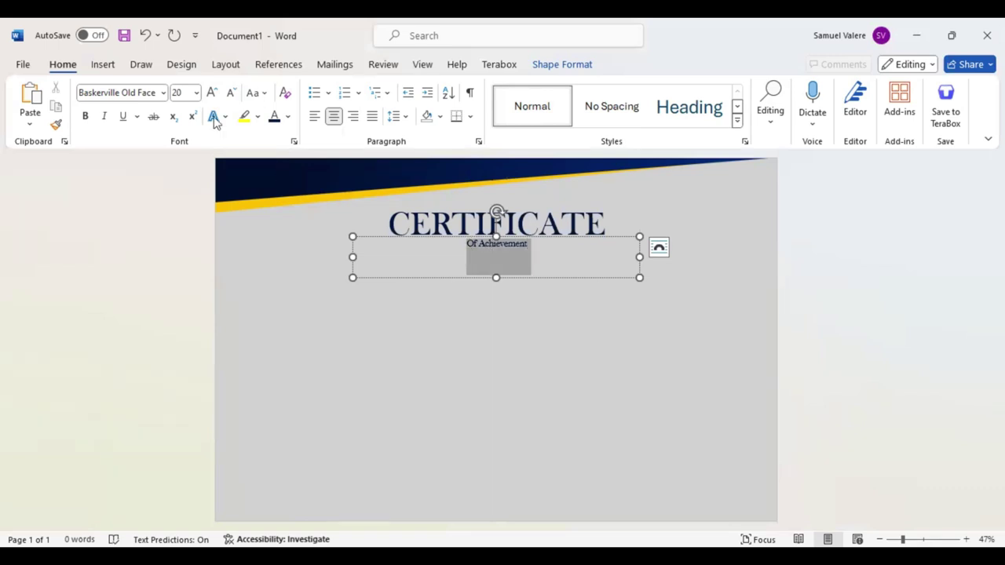
key("ctrl+shift+a")
key("ctrl+shift+less")
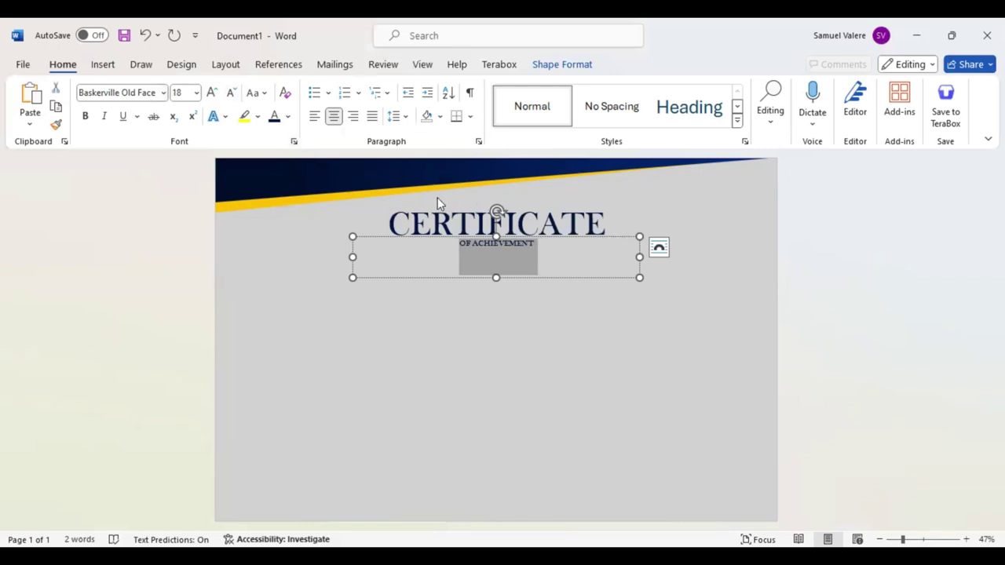
key("ctrl+d")
- Expand the OF ACHIEVEMENT character spacing by 7 pt
key("BackSpace")
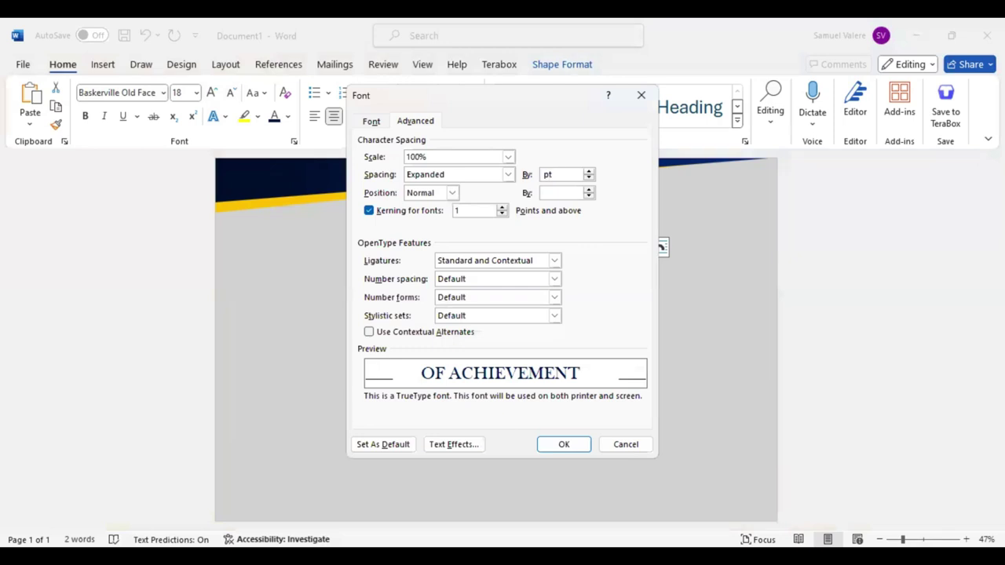
type("6")
key("BackSpace")
type("7")
key("Return")
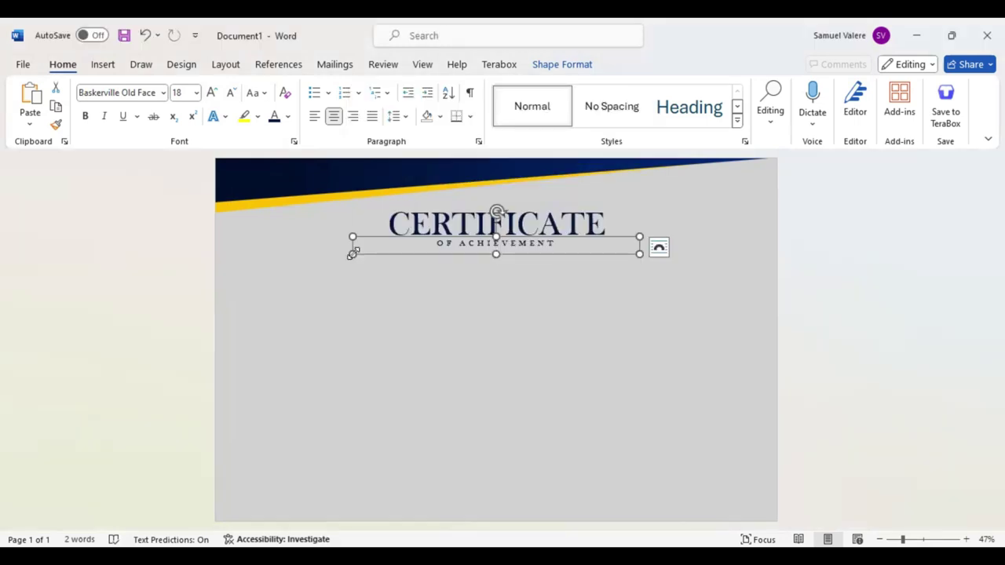
- Narrow the subtitle box from the left, keeping the text navy
mouse_move(352, 255)
left_mouse_down()
mouse_move(494, 252)
mouse_move(480, 251)
left_mouse_up()
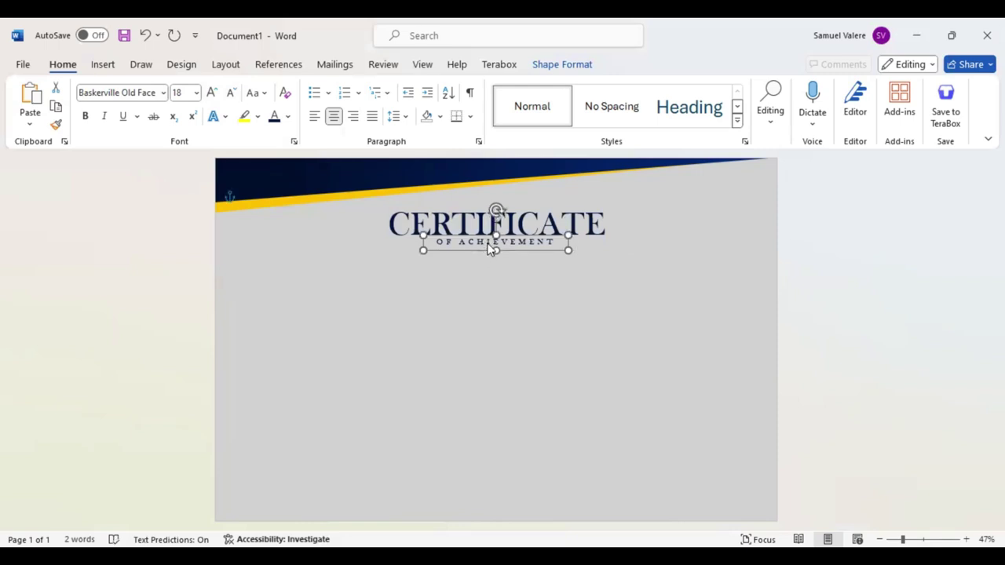
triple_click(489, 244)
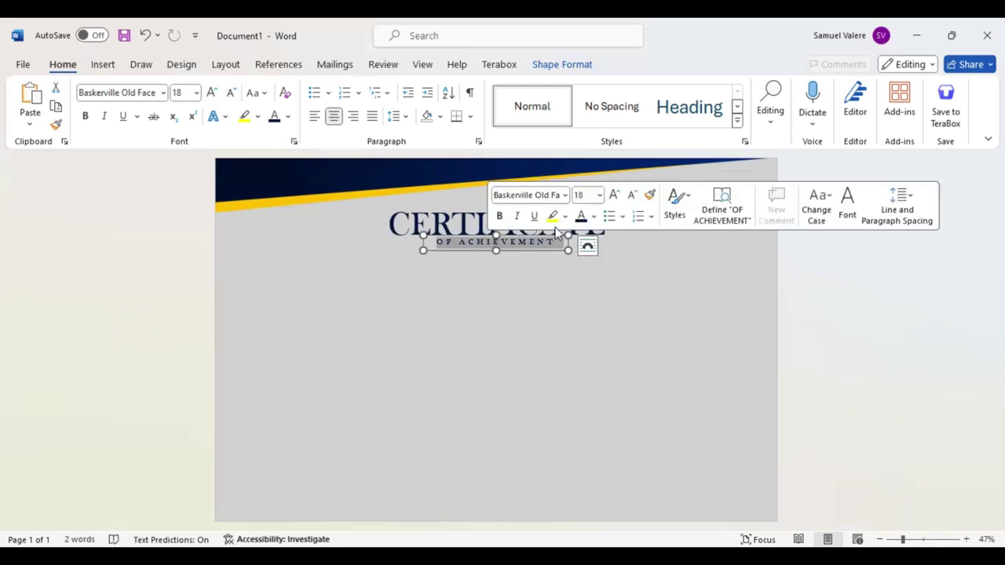
left_click(594, 217)
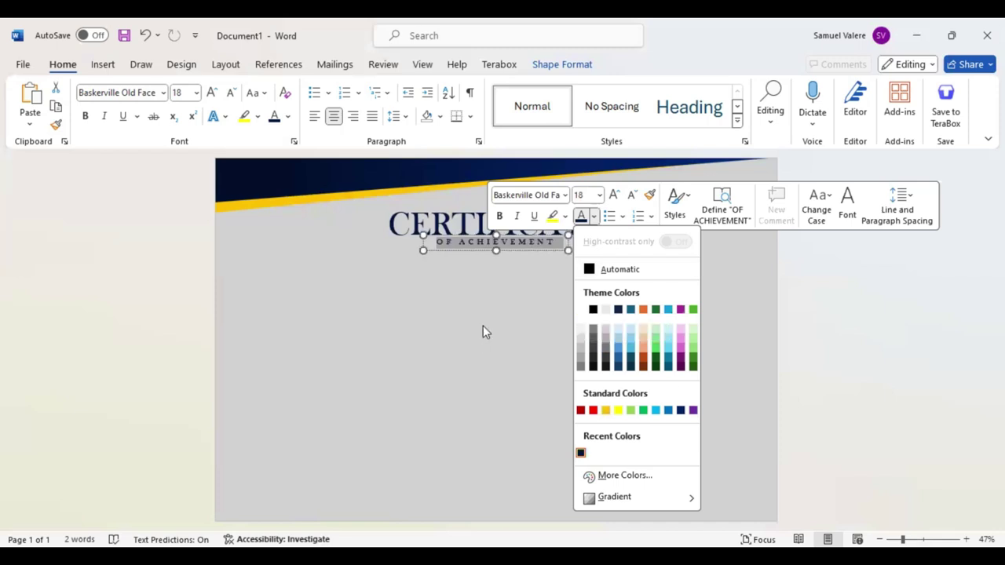
left_click(516, 296)
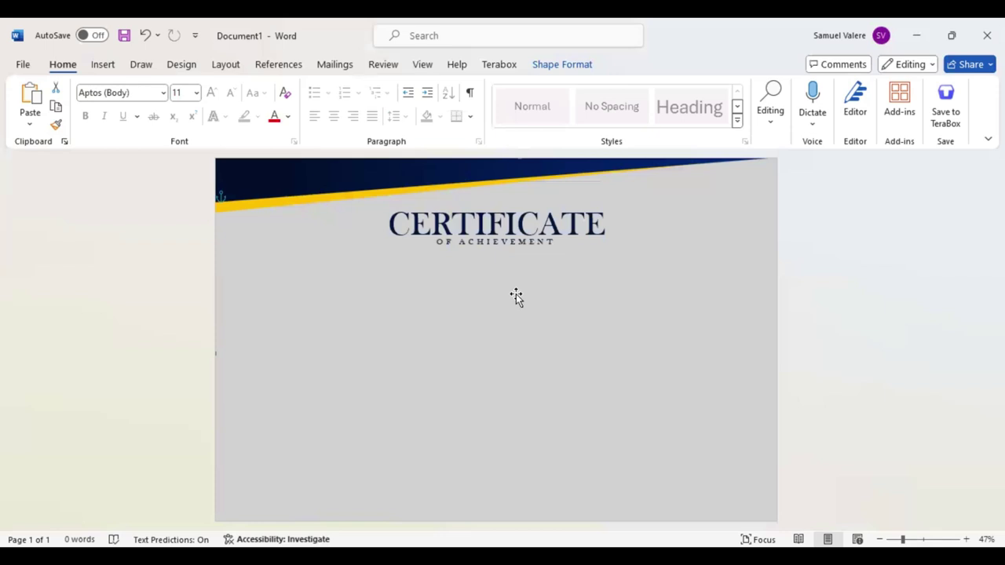
left_click(534, 249)
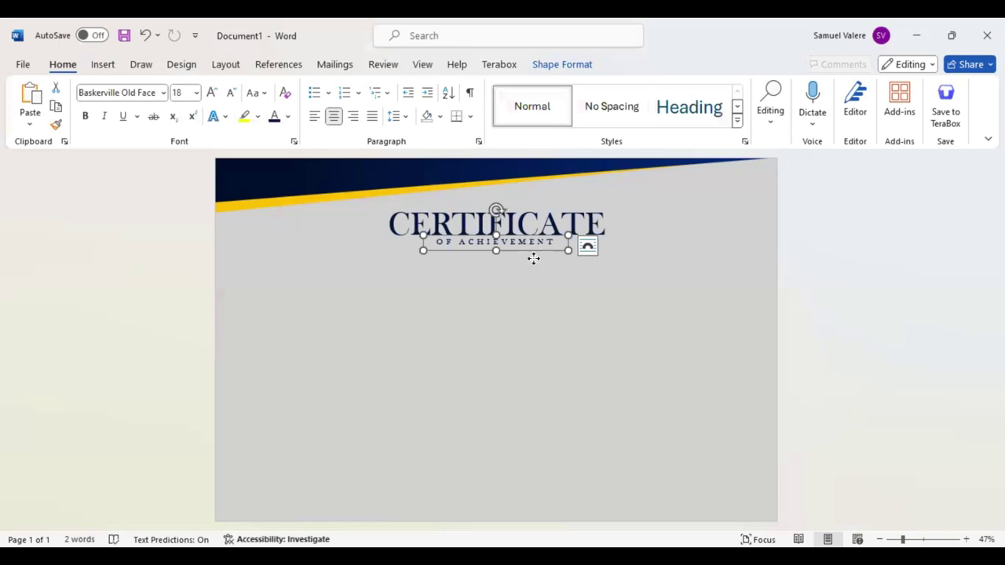
- Copy the subtitle lower down and retype it as 'This Certificate is Greatly Presented To'
left_click_drag(534, 258, 527, 282)
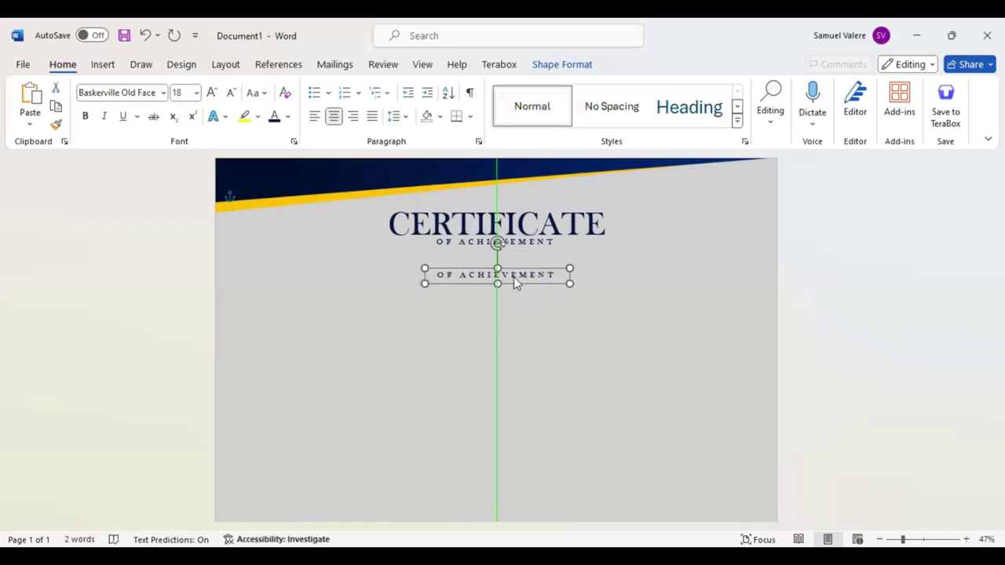
left_click_drag(514, 277, 514, 277)
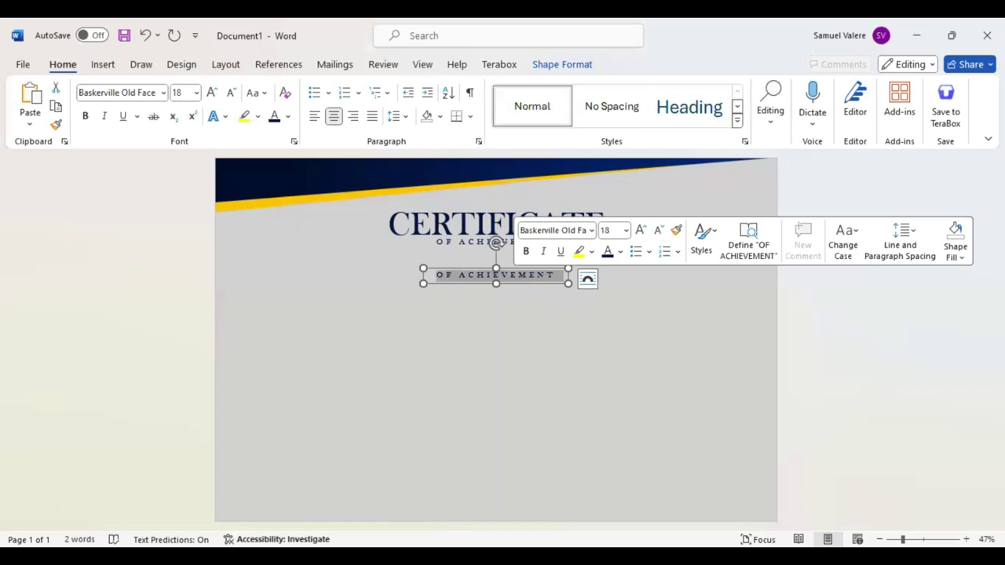
type("This Certif")
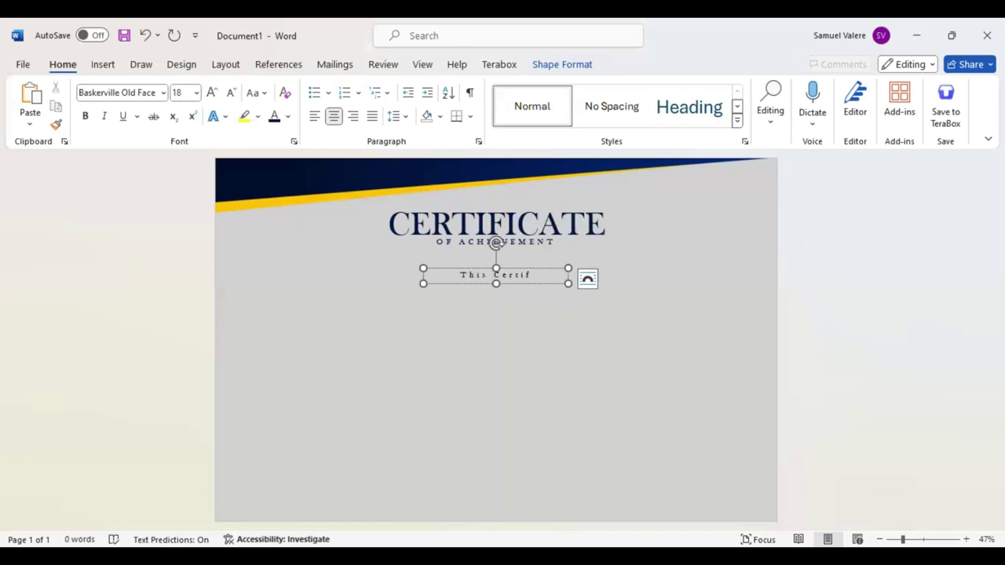
type("icate ")
type("is")
type(" Greatly")
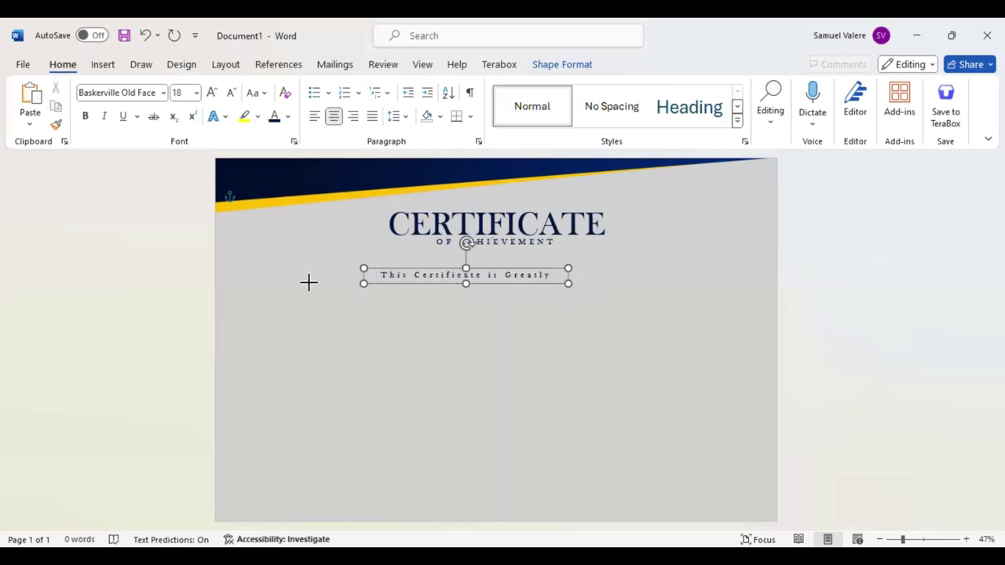
type(" Presented")
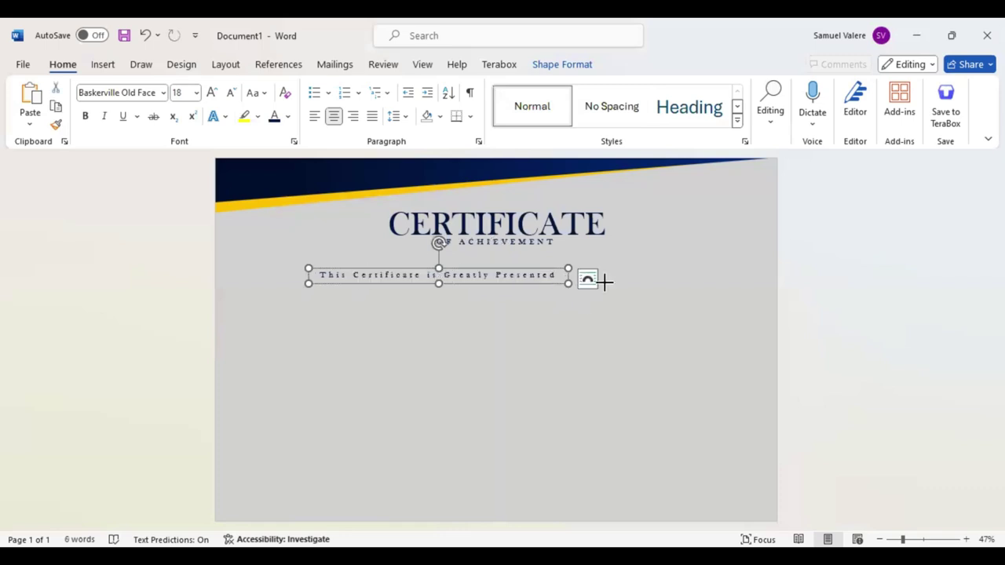
type(" To")
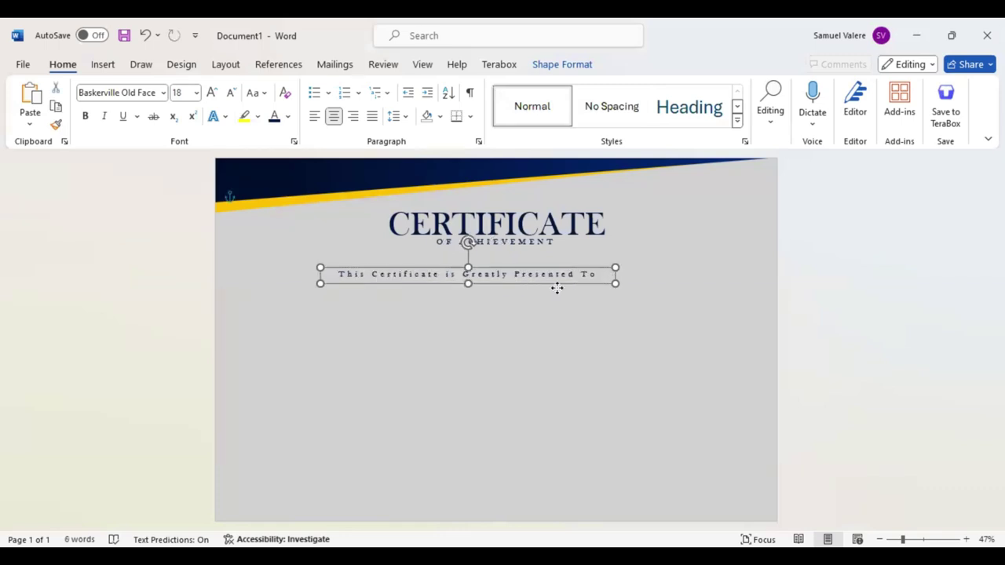
- Centre the new line in all capitals at 14 pt, then paste a CERTIFICATE title copy
left_click_drag(556, 288, 585, 294)
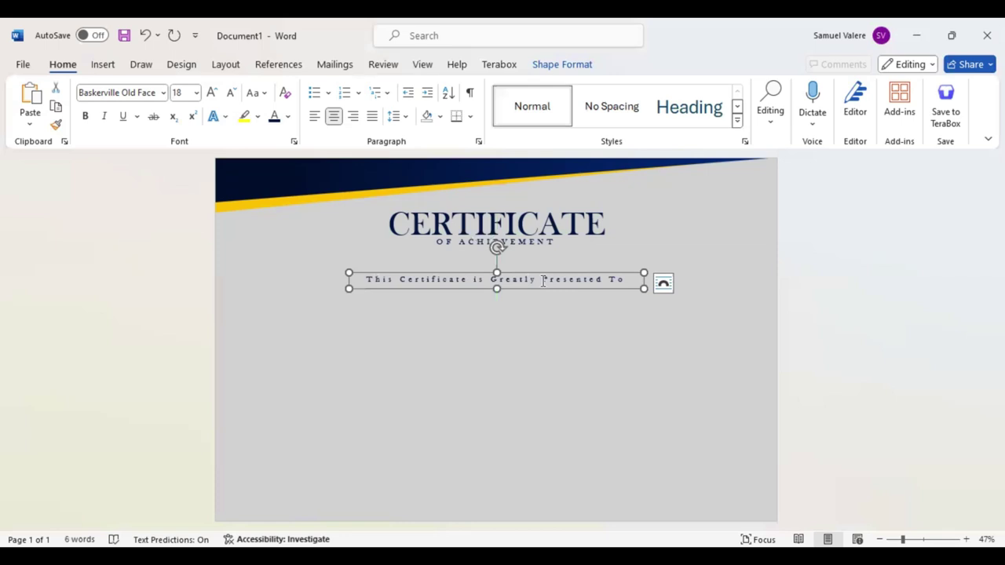
key("ctrl+a")
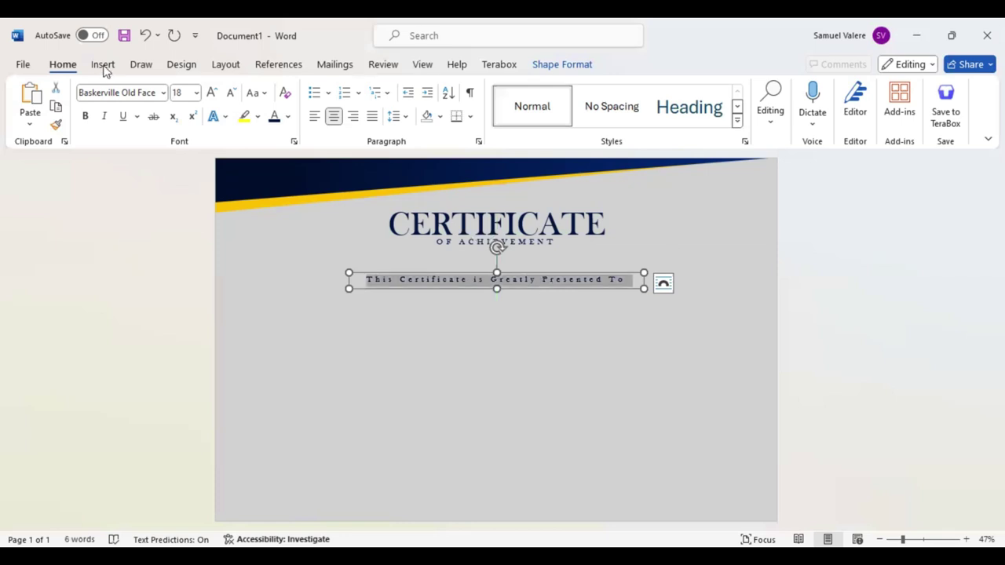
left_click(101, 65)
left_click(55, 66)
left_click(234, 95)
key("ctrl+shift+a")
left_click(234, 94)
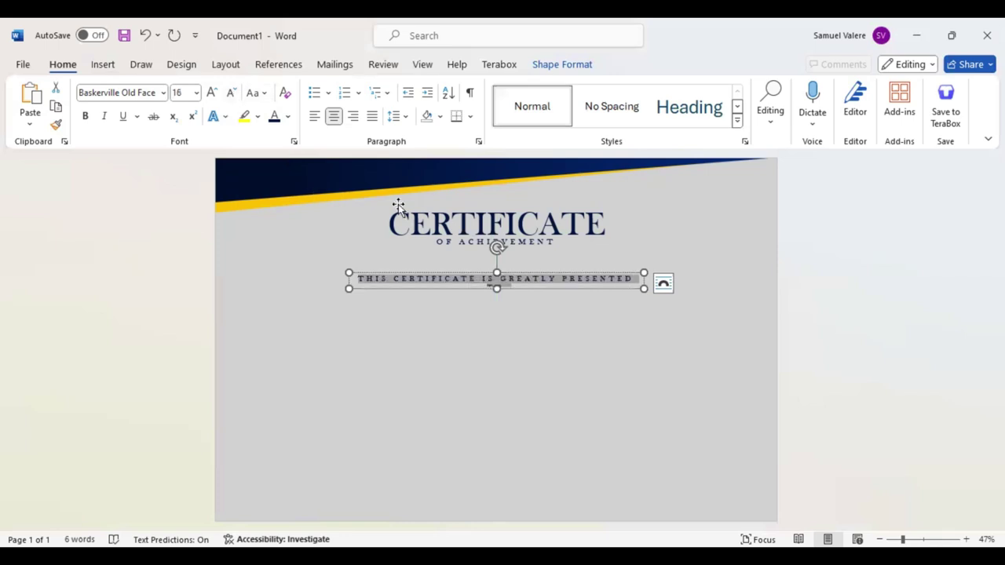
left_click(508, 288)
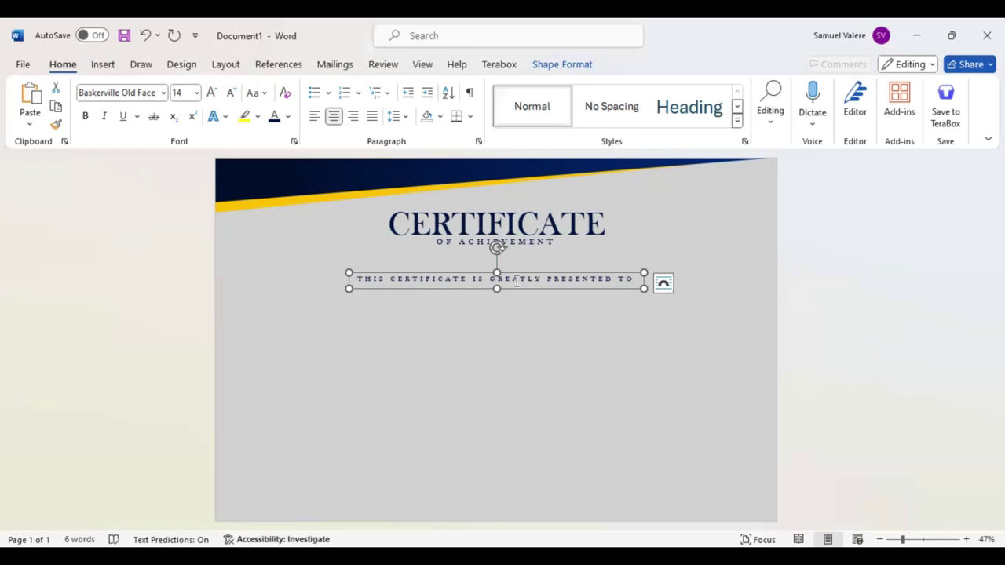
left_click_drag(511, 289, 511, 292)
key("ctrl+v")
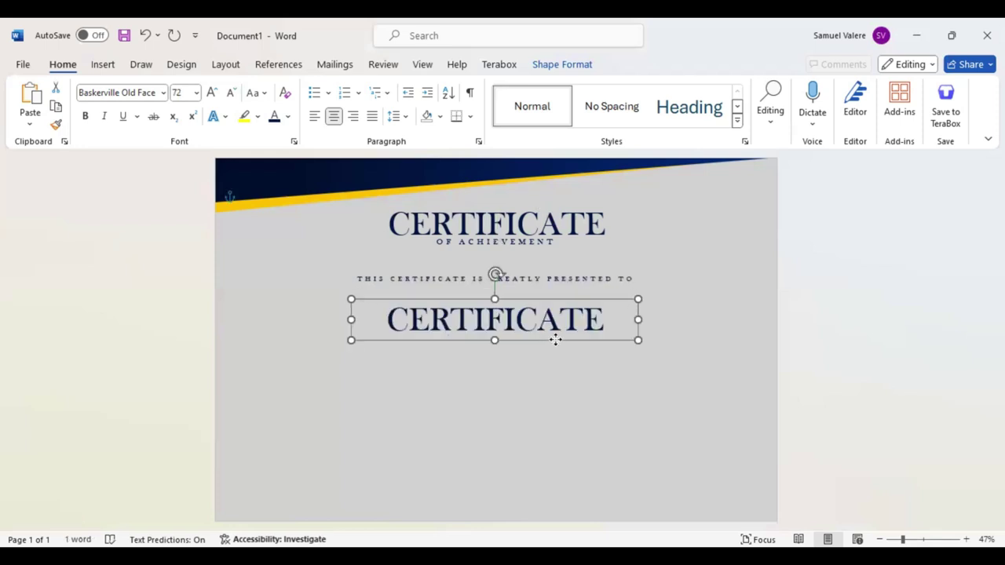
- Move the title copy below the subtitle, retype it as 'Name Surname', and widen its box
left_click_drag(553, 340, 520, 337)
double_click(523, 340)
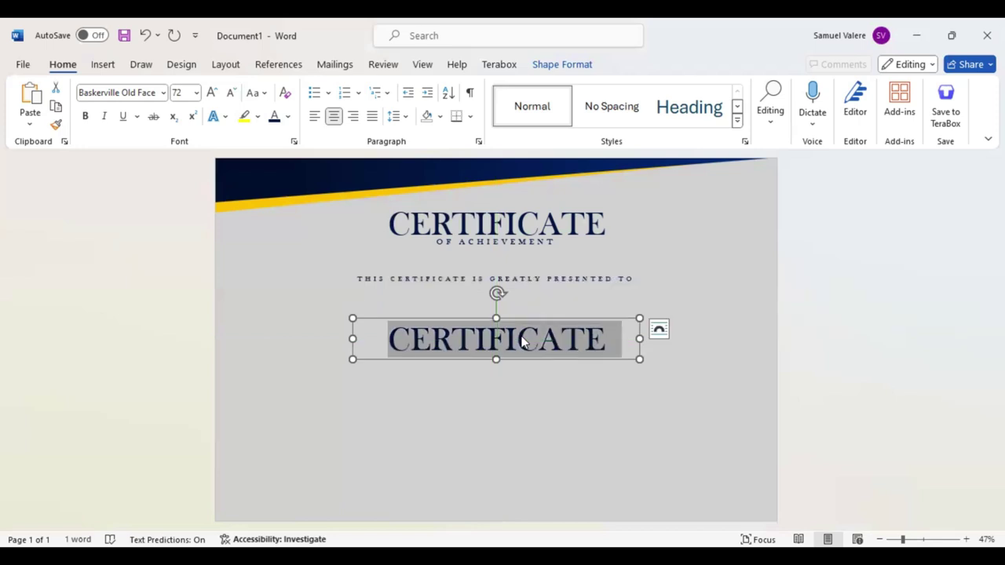
type("Name ")
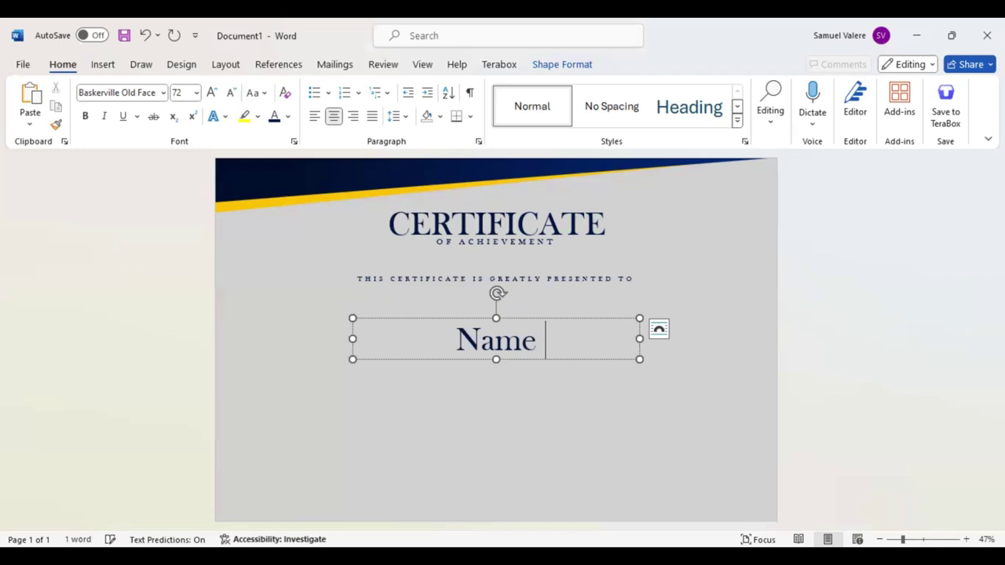
type("Surname")
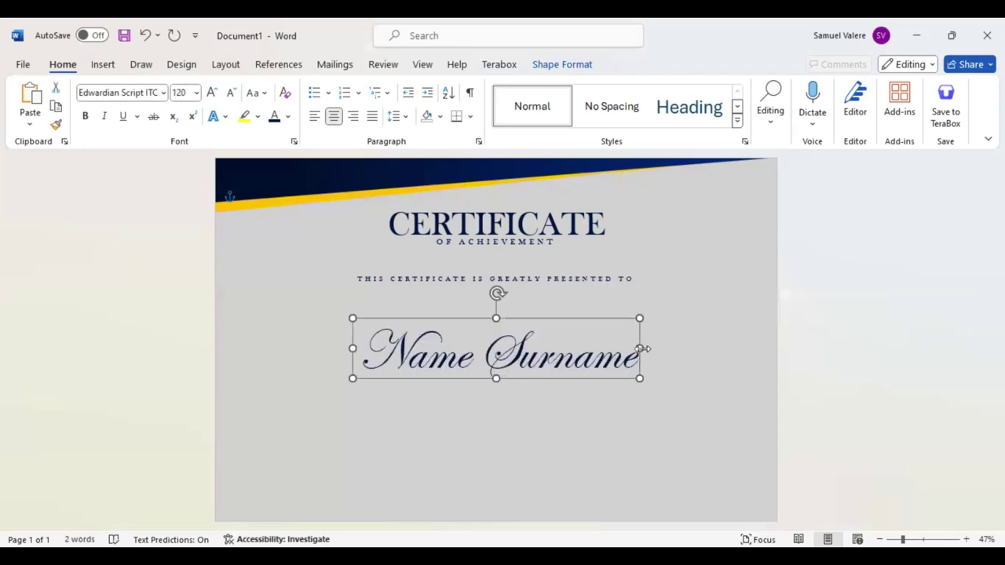
left_click_drag(658, 348, 657, 348)
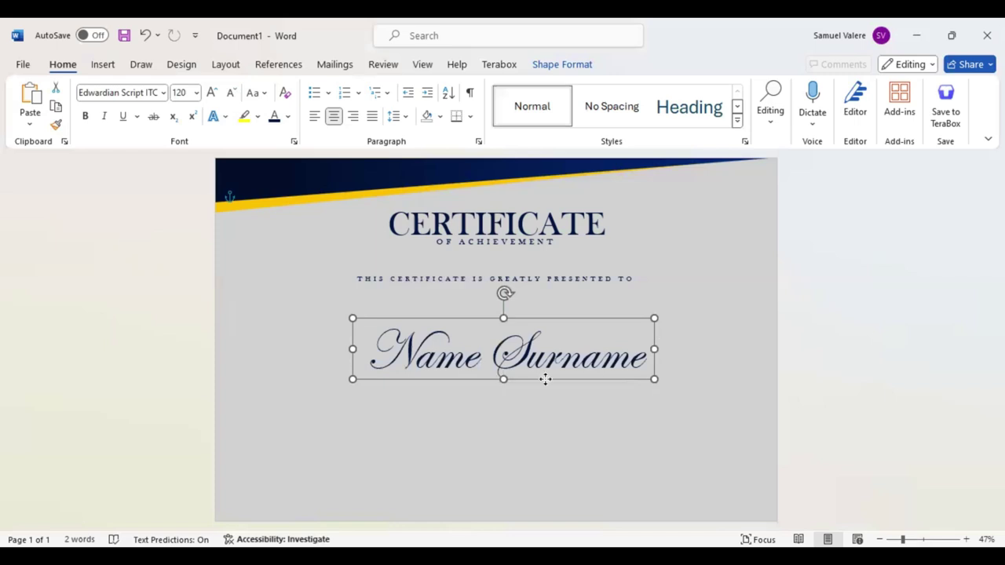
mouse_move(545, 382)
left_mouse_down()
mouse_move(547, 372)
mouse_move(528, 369)
left_mouse_up()
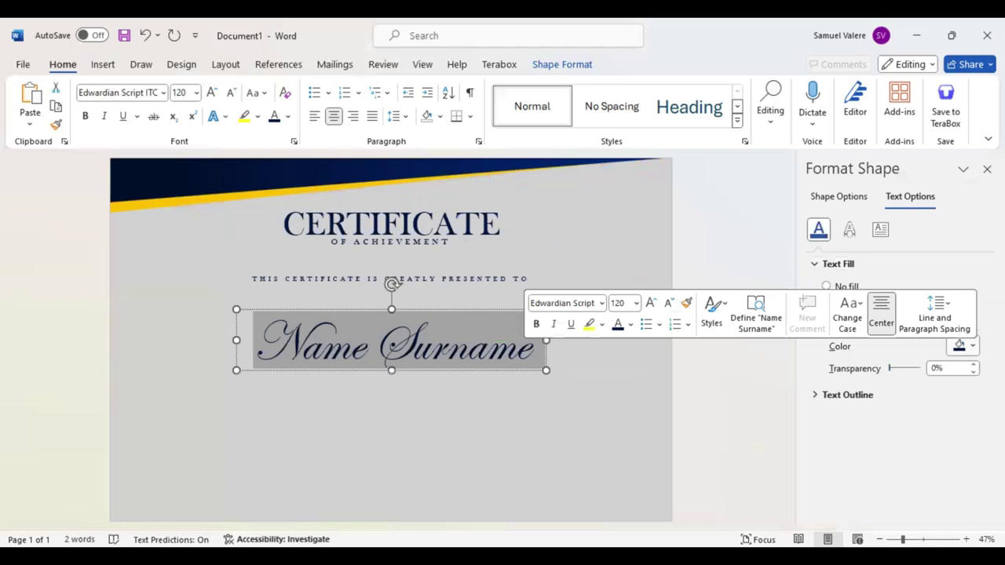
- Give 'Name Surname' a gold-to-navy Linear Up (270°) gradient text fill
left_click(827, 320)
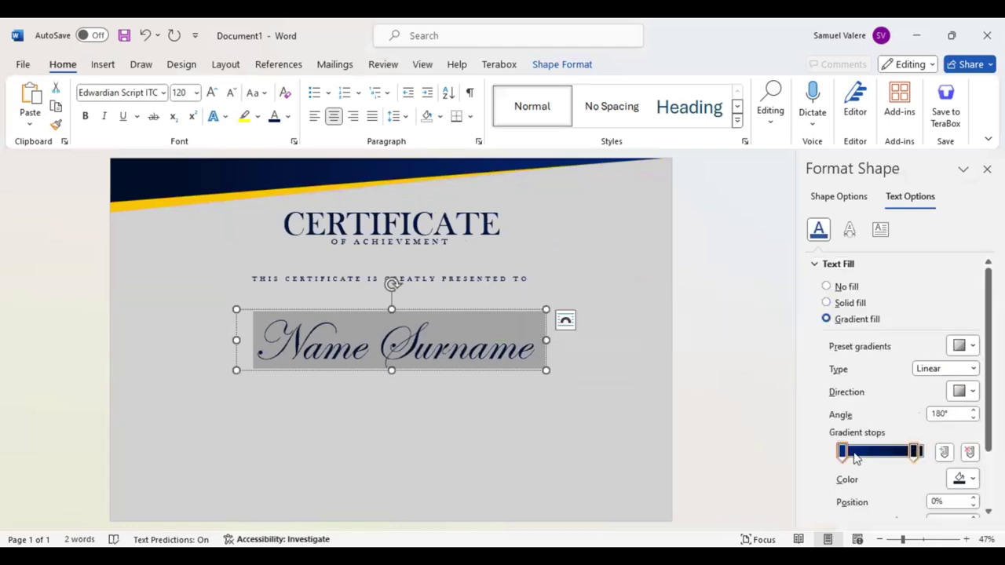
left_click(962, 479)
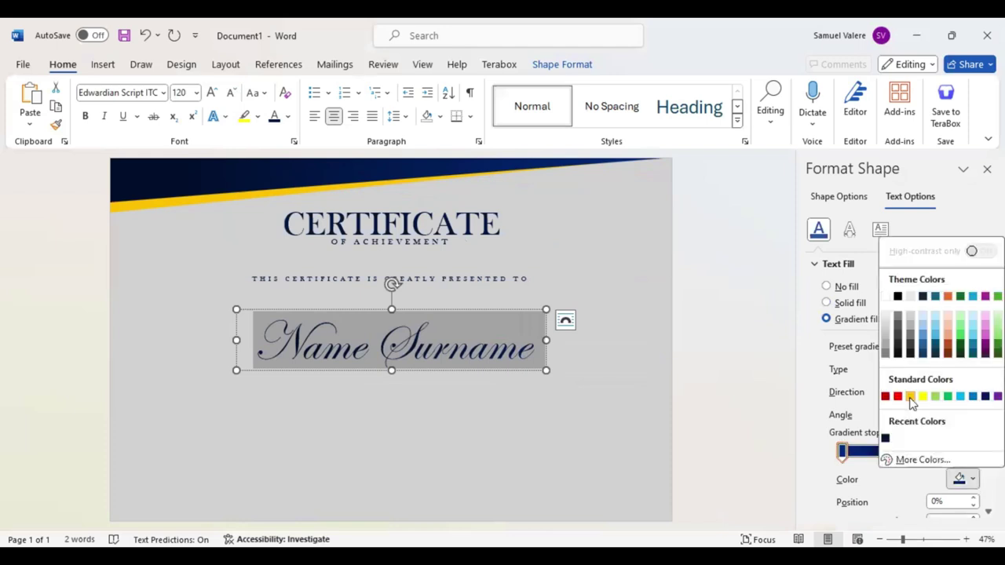
left_click(909, 397)
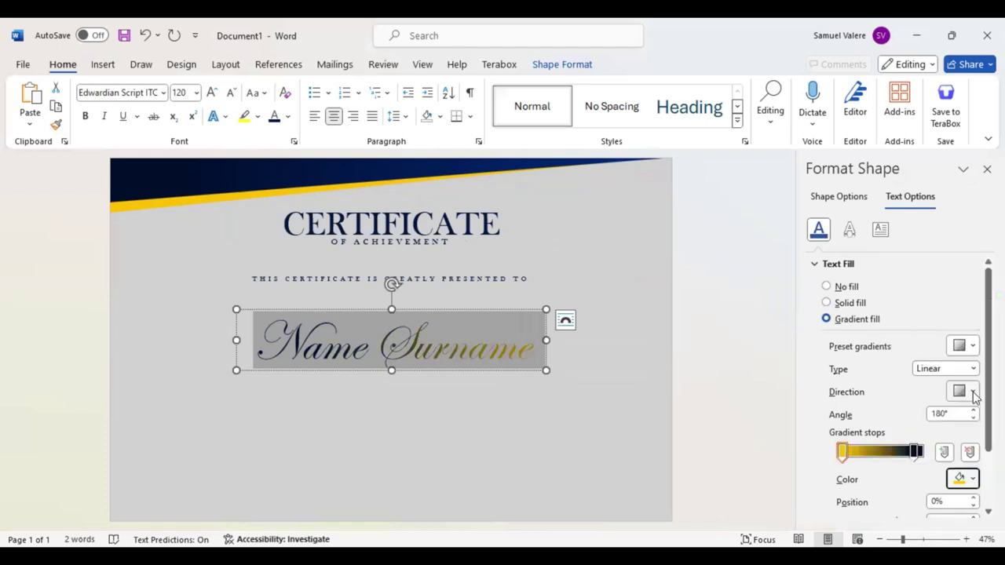
left_click(971, 395)
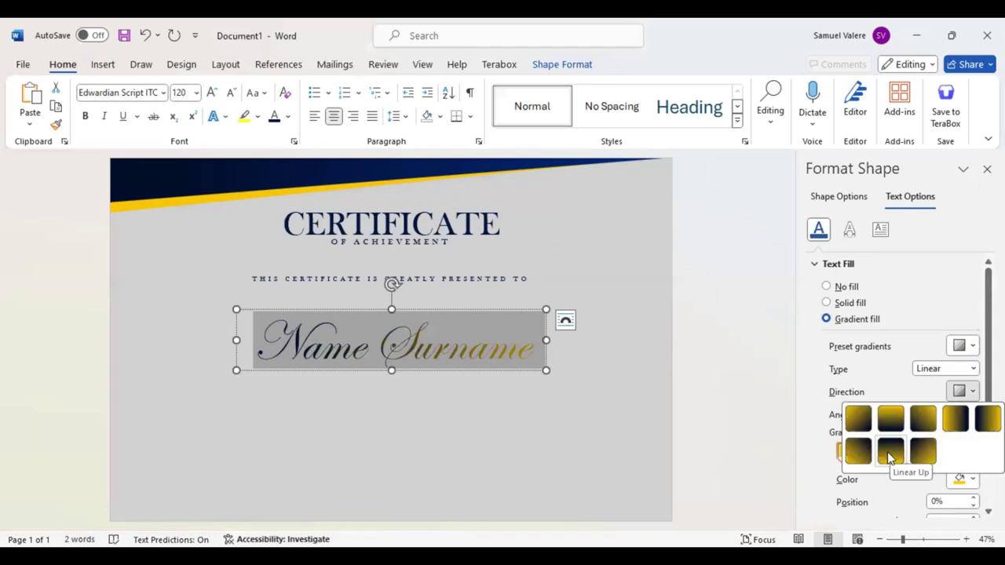
left_click(889, 452)
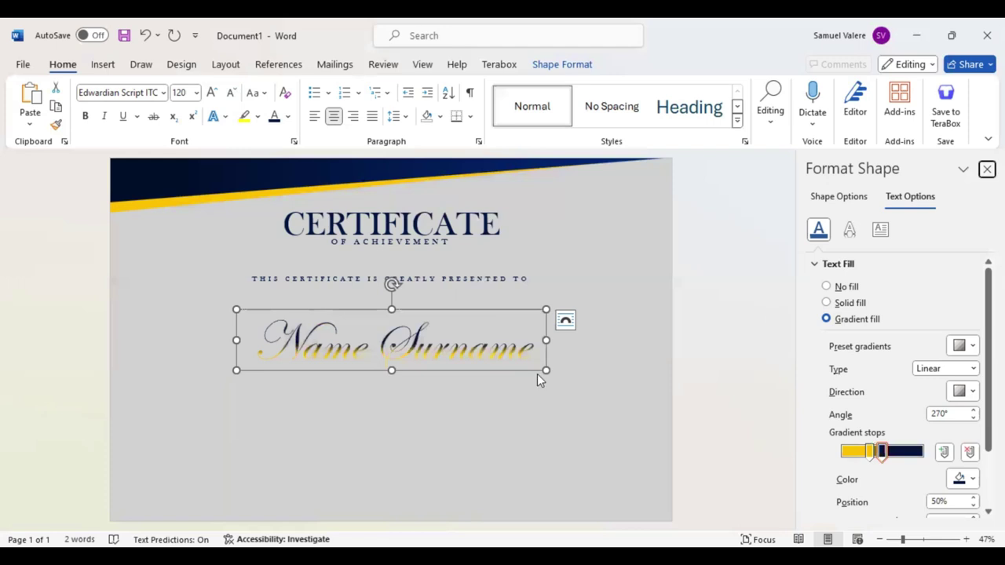
left_click(115, 68)
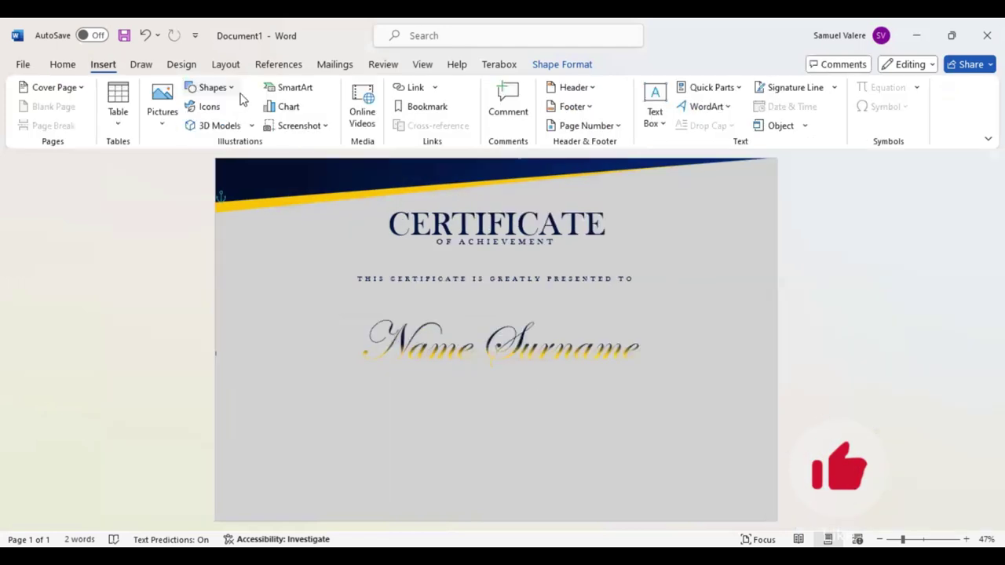
- Draw a text box below the name and paste the citation paragraph into it
left_click(212, 87)
left_click(196, 120)
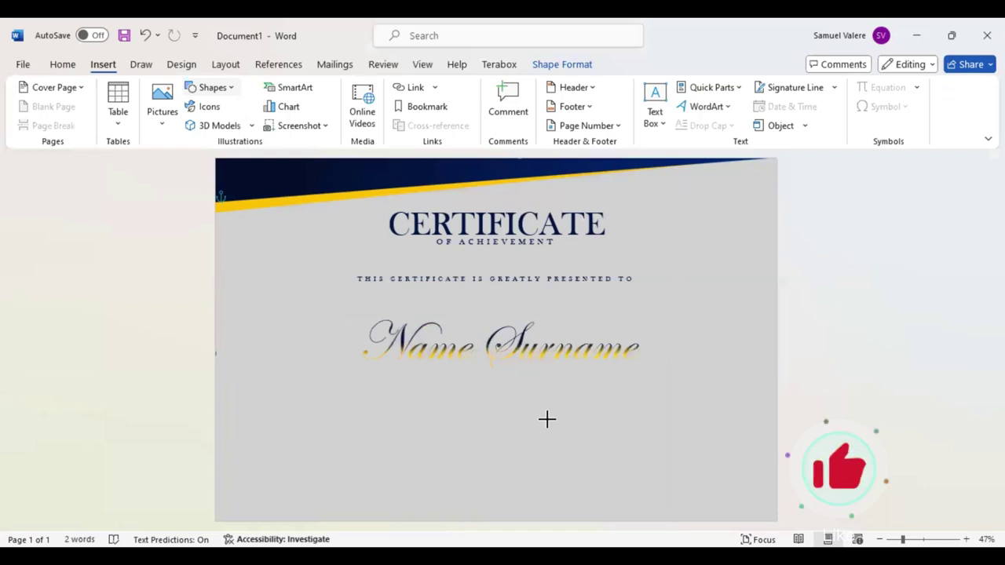
left_click_drag(361, 381, 624, 439)
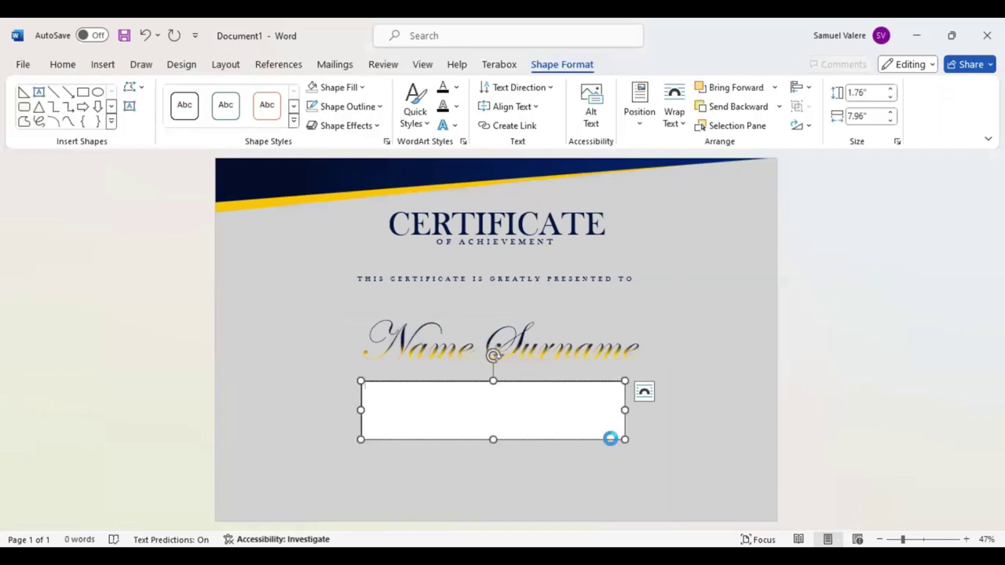
type("In admiration of your outstanding achievements, we present this certificate as a symbol of our appreciation. Your dedication, resilience, and innovative spirit have not only transformed challenges into victories but have also inspired us all to reach higher. Your contributions are truly commendable.")
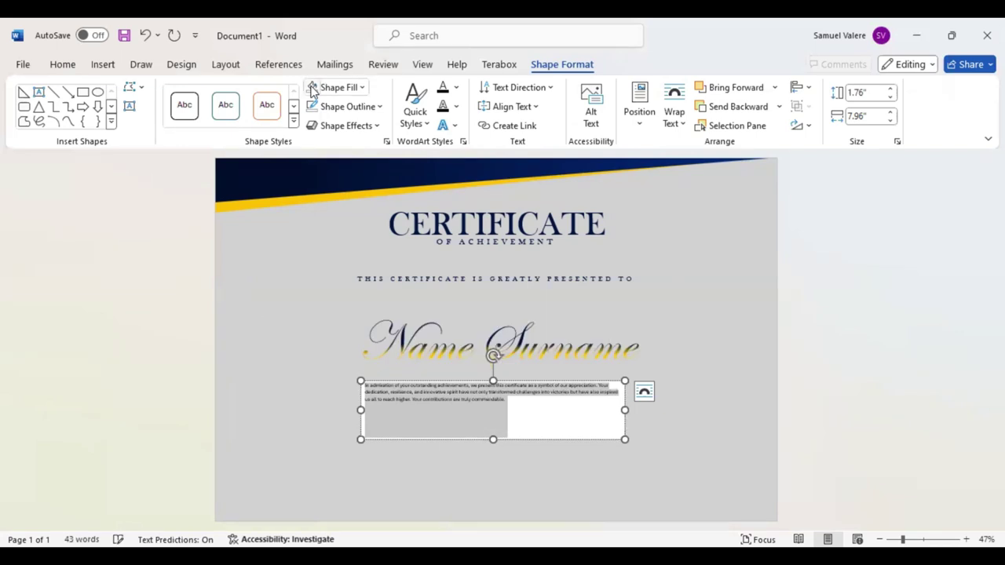
- Format the citation centred in Baskerville Old Face at 24 pt
left_click(63, 66)
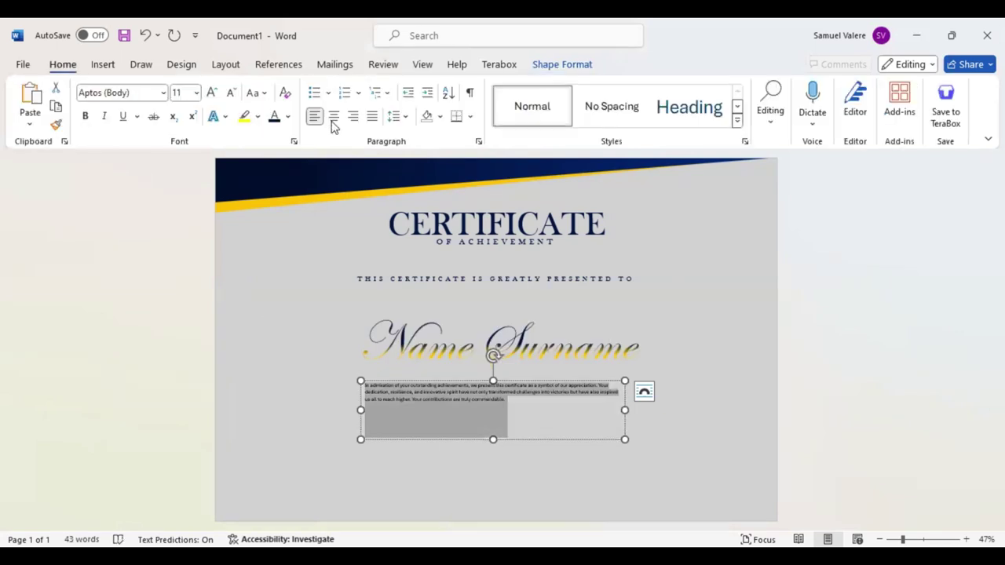
left_click(334, 118)
left_click(212, 93)
left_click(212, 93)
left_click(211, 92)
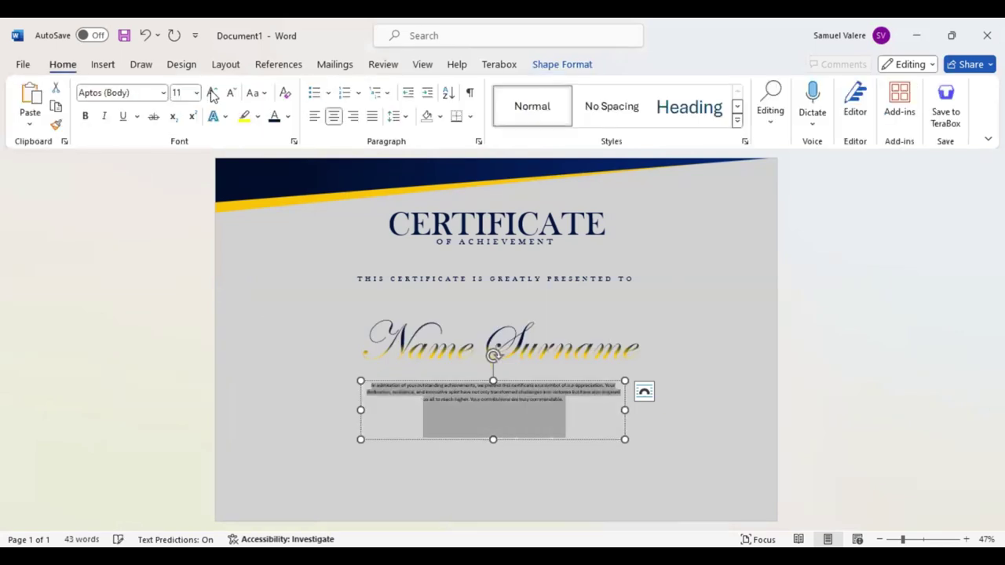
left_click(212, 92)
left_click(212, 93)
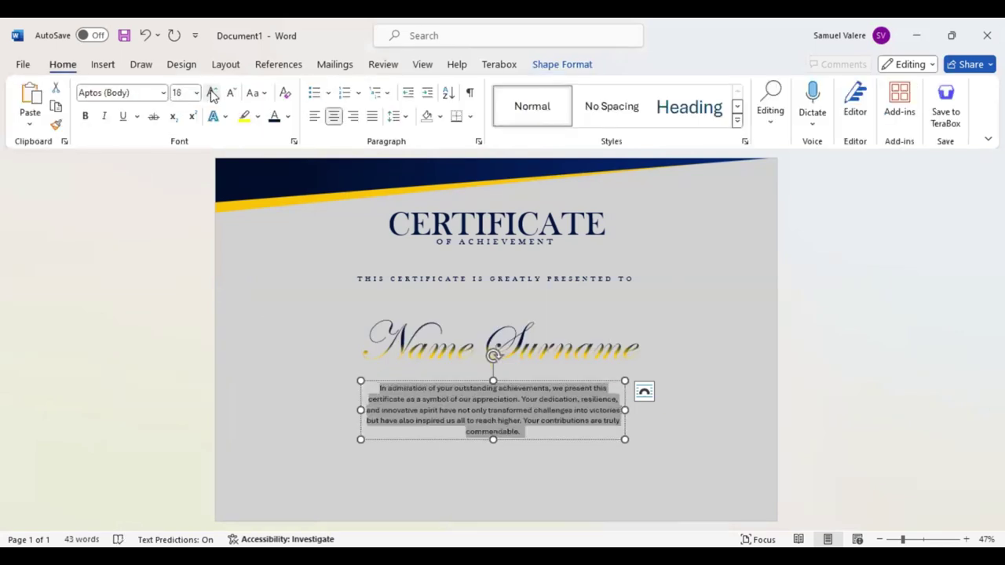
left_click(153, 93)
type("Baskerville Old Face")
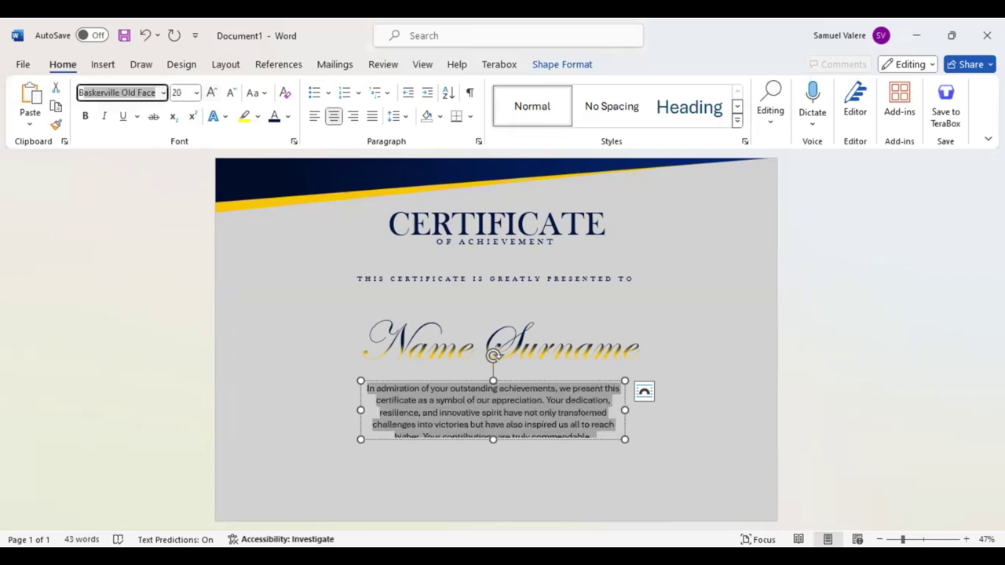
key("Return")
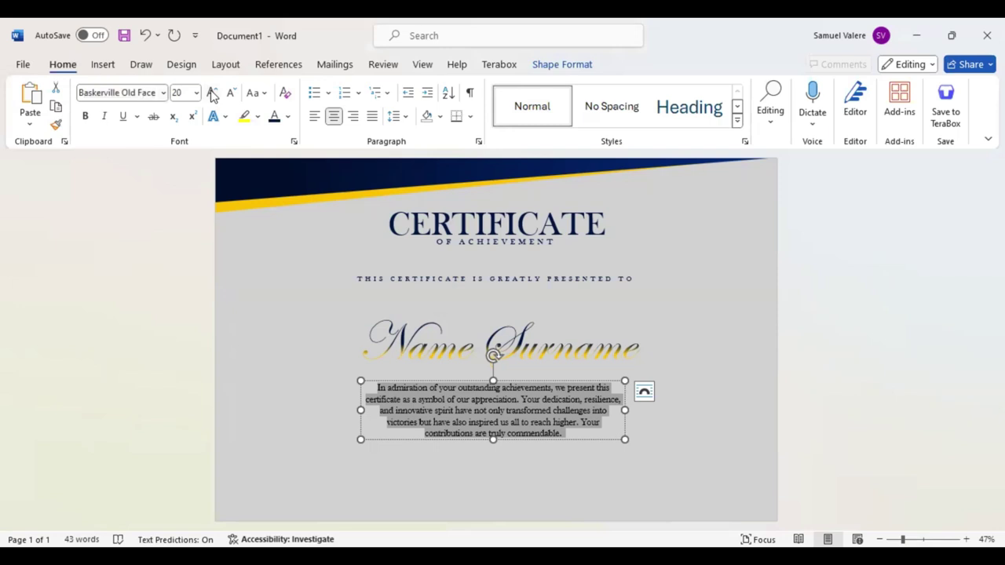
left_click(212, 93)
left_click(212, 92)
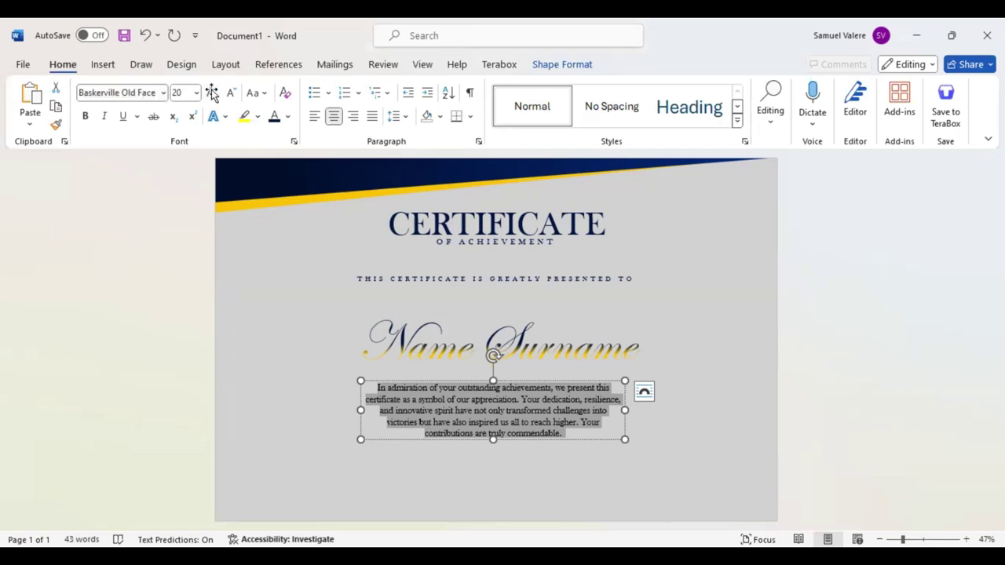
- Widen the citation box to five lines, shrink it to fit, and centre it horizontally
left_click(626, 427)
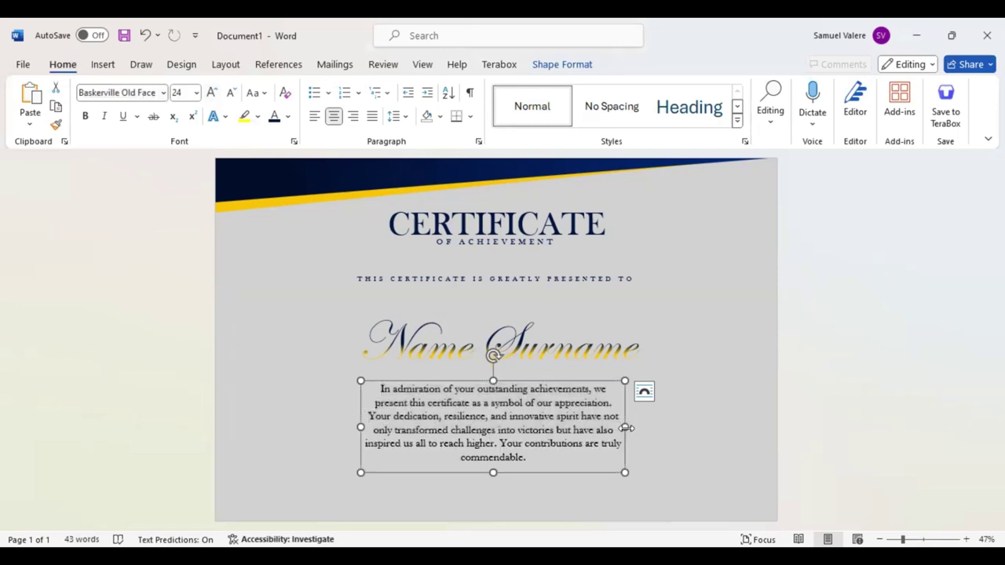
left_click_drag(625, 428, 690, 427)
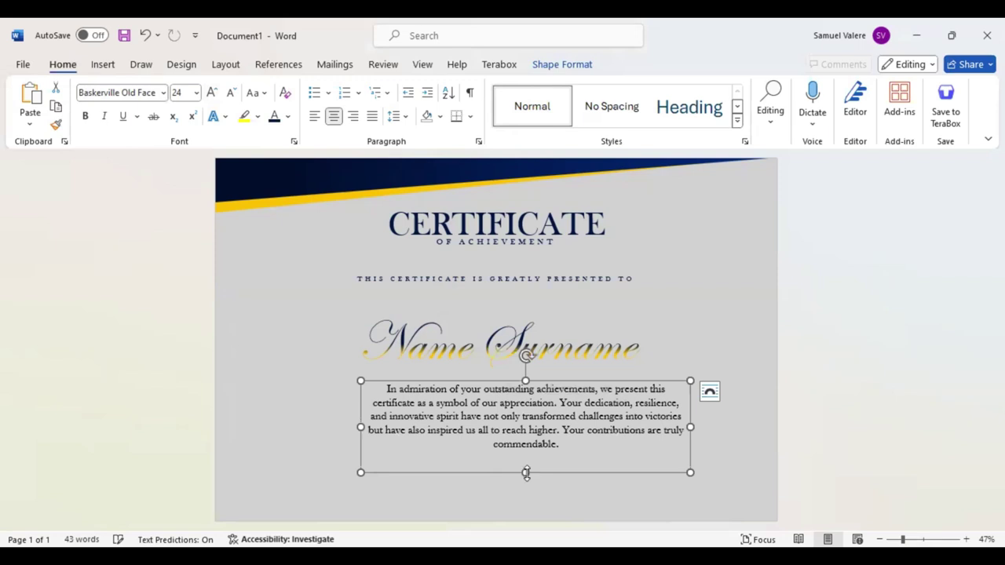
left_click_drag(526, 473, 514, 447)
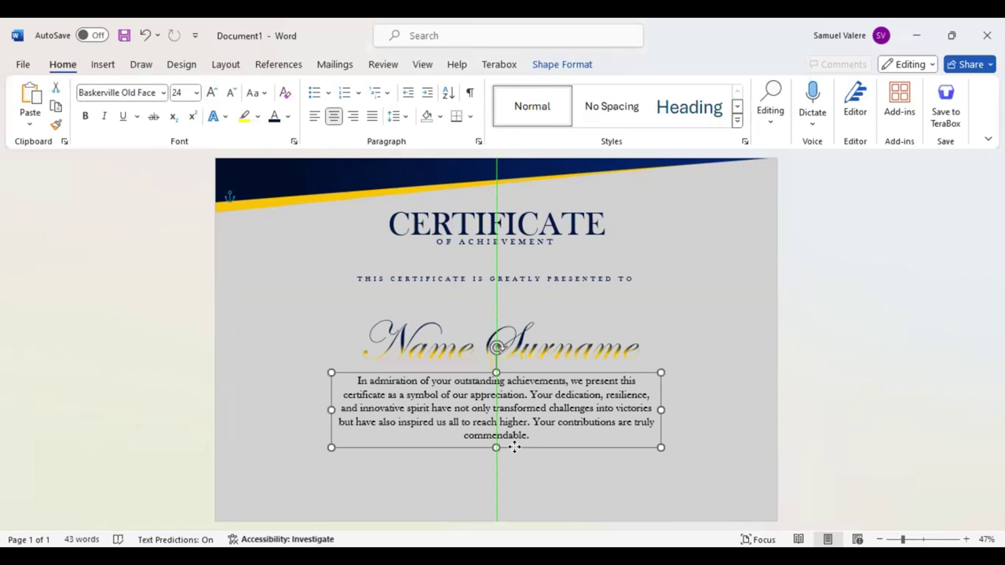
left_click_drag(514, 447, 514, 448)
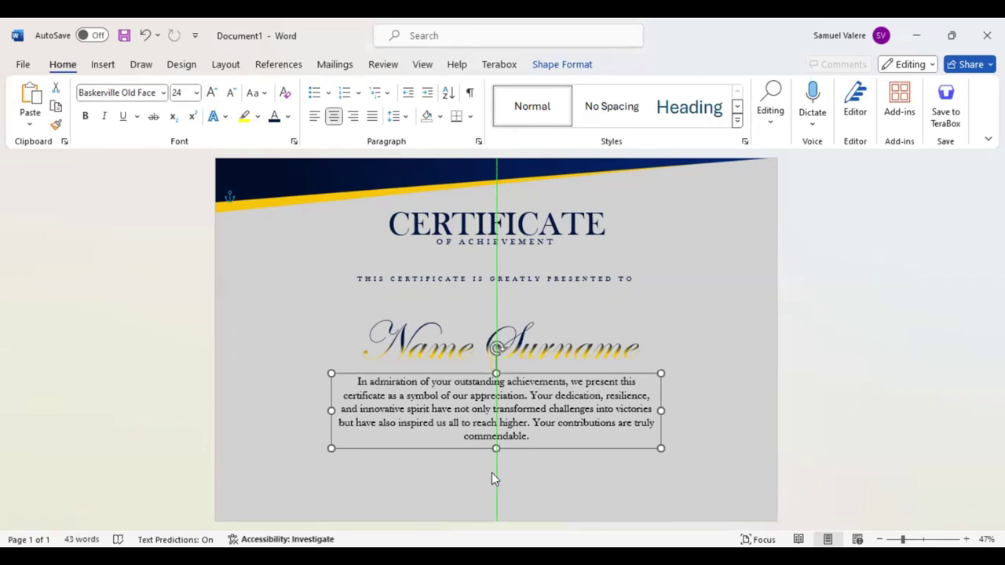
key("ctrl+a")
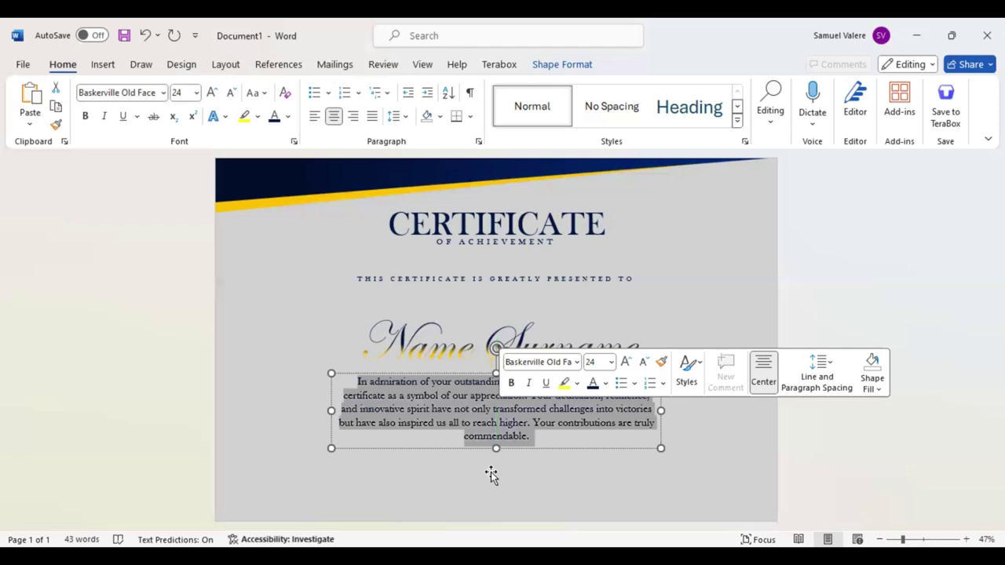
left_click(491, 474)
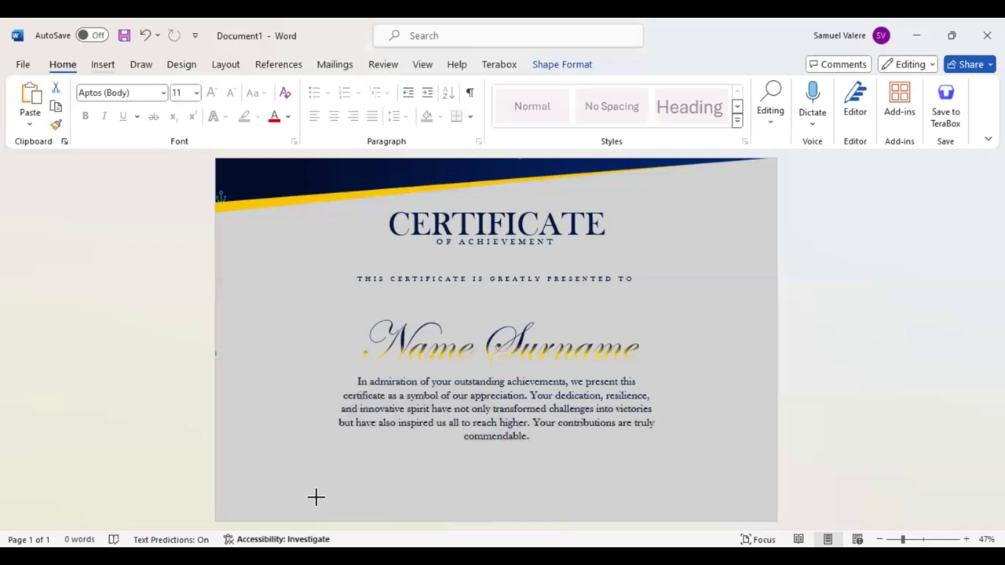
- Add a lower-left 'Signature' text box, centred in Baskerville Old Face 14
left_click_drag(315, 496, 380, 501)
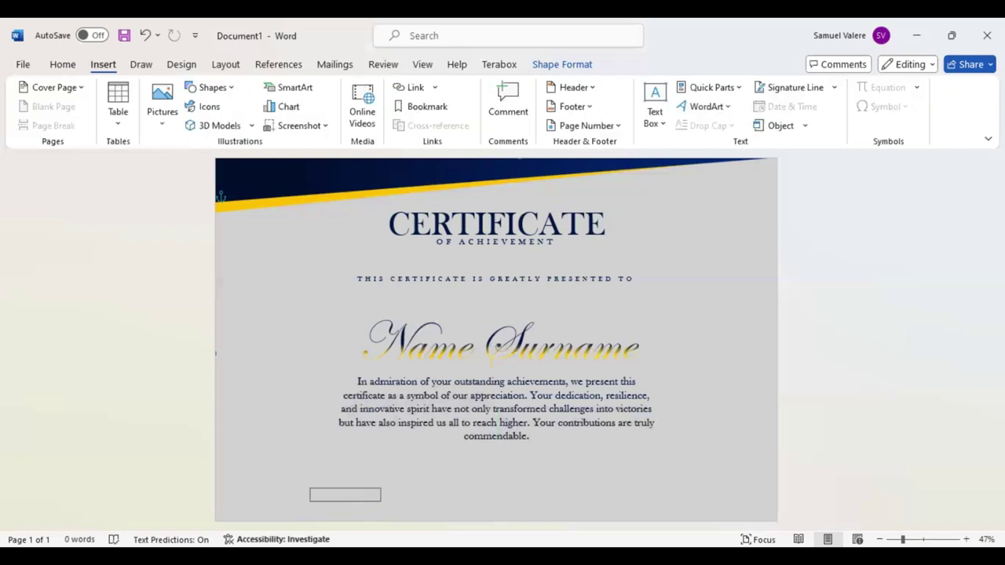
type("ignatu")
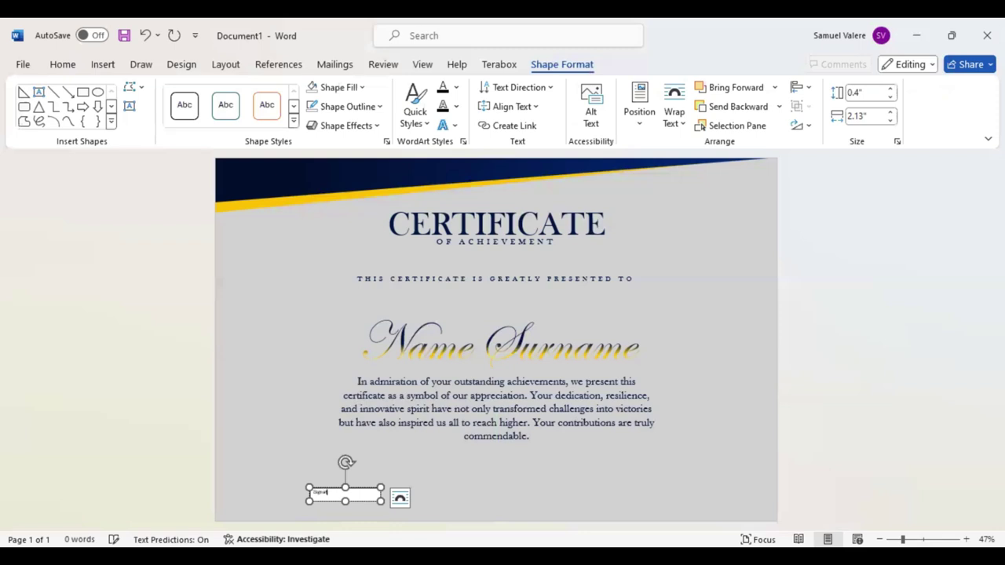
type("ure")
double_click(312, 493)
left_click(63, 66)
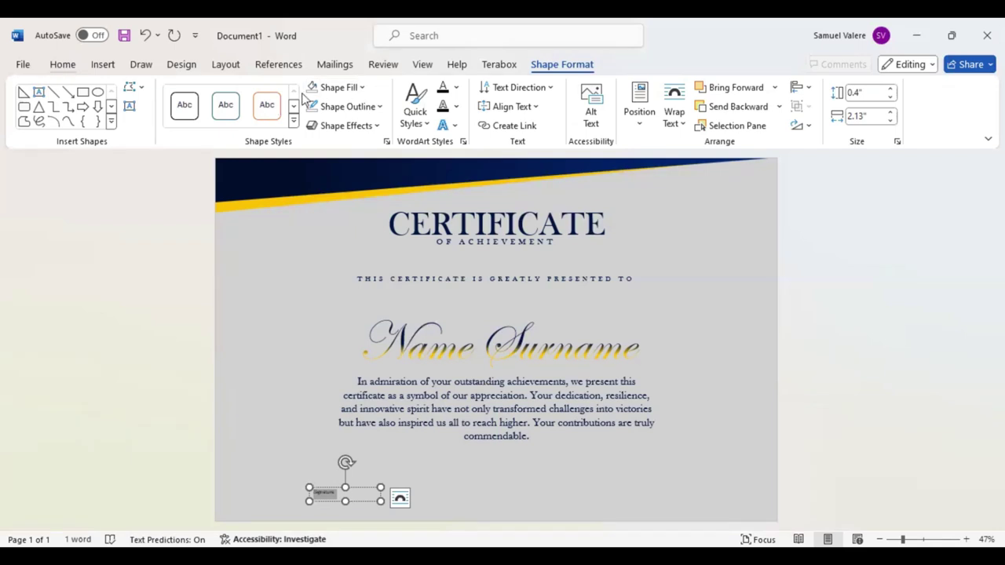
left_click(335, 117)
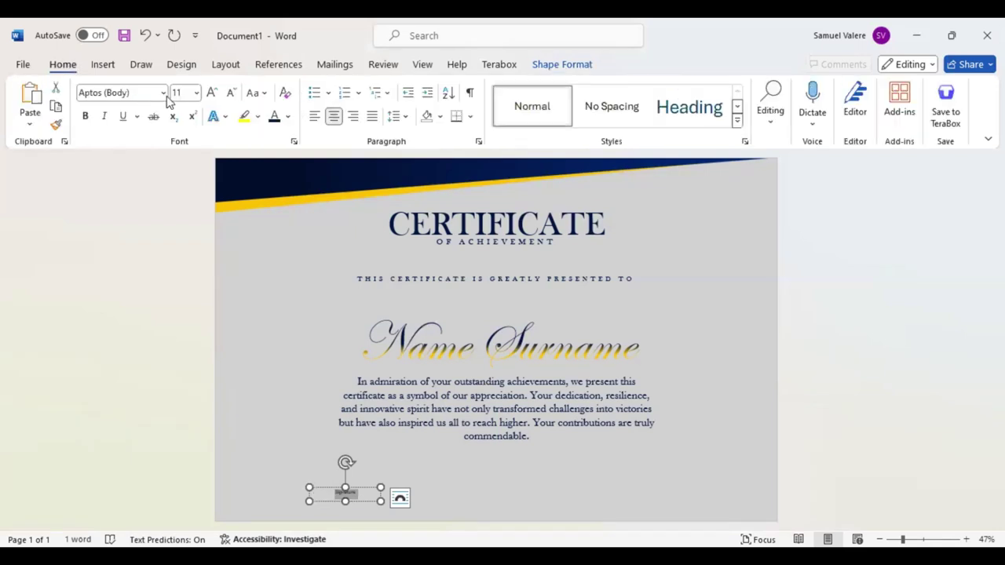
left_click(150, 95)
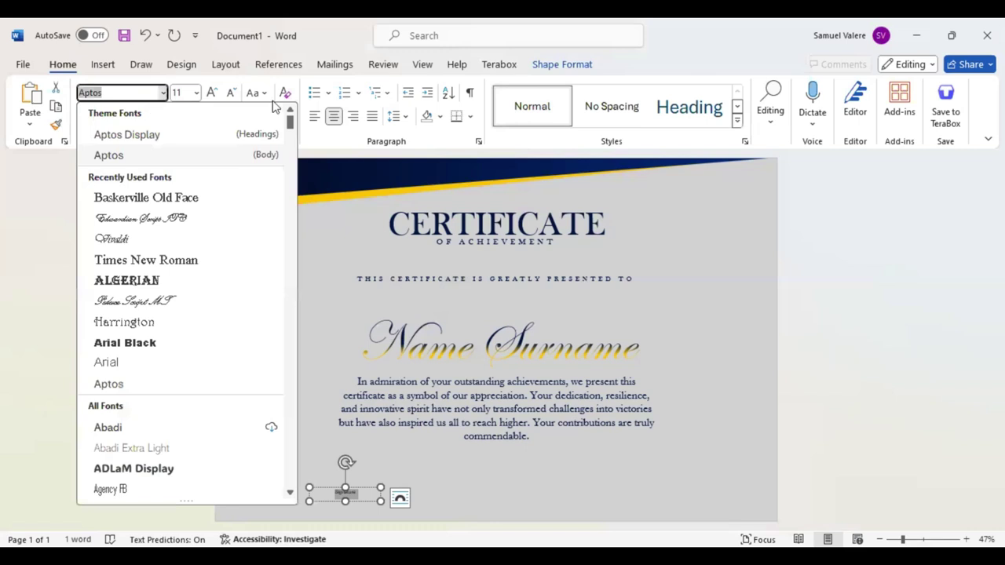
left_click(214, 94)
left_click(214, 94)
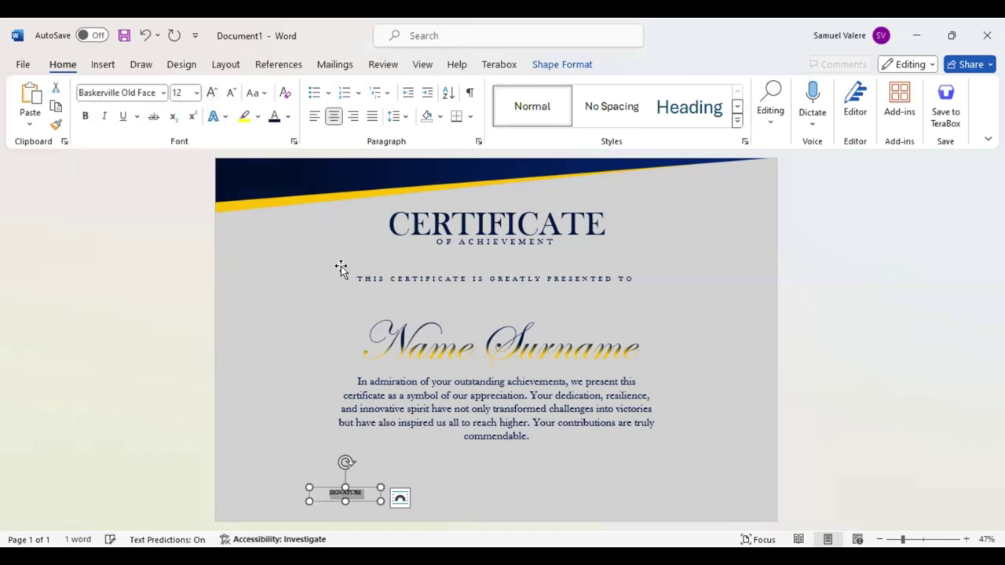
- Copy the SIGNATURE box to the lower right and align both labels
left_click(359, 497)
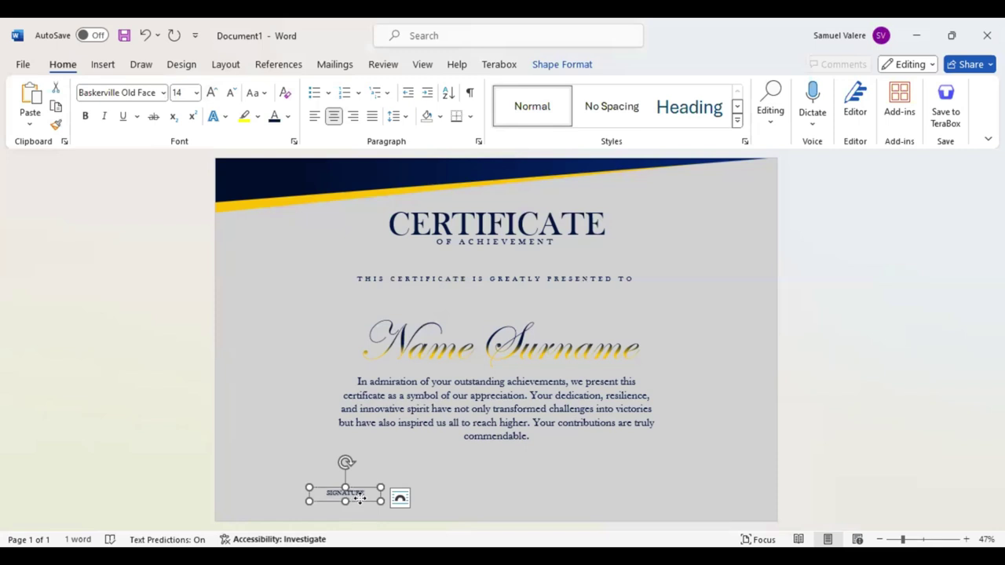
left_click_drag(359, 498, 357, 499)
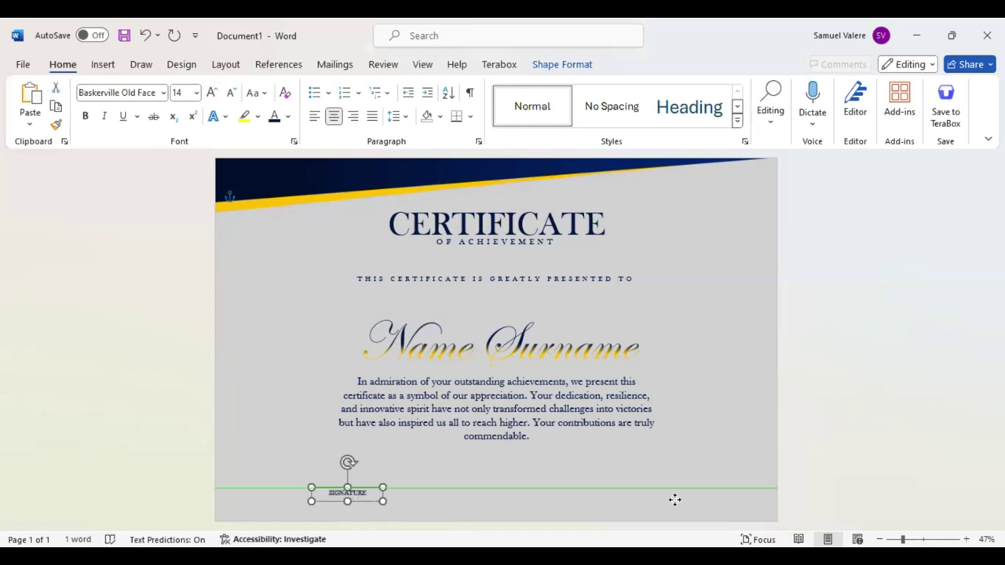
mouse_move(565, 498)
left_mouse_down()
mouse_move(672, 500)
mouse_move(654, 501)
left_mouse_up()
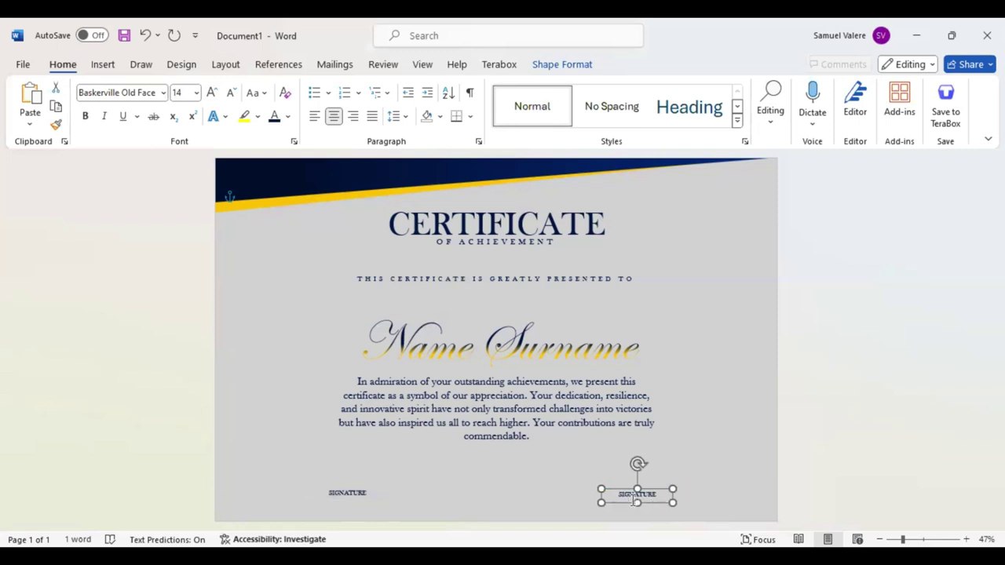
left_click(343, 497, "shift")
left_click_drag(342, 497, 347, 498)
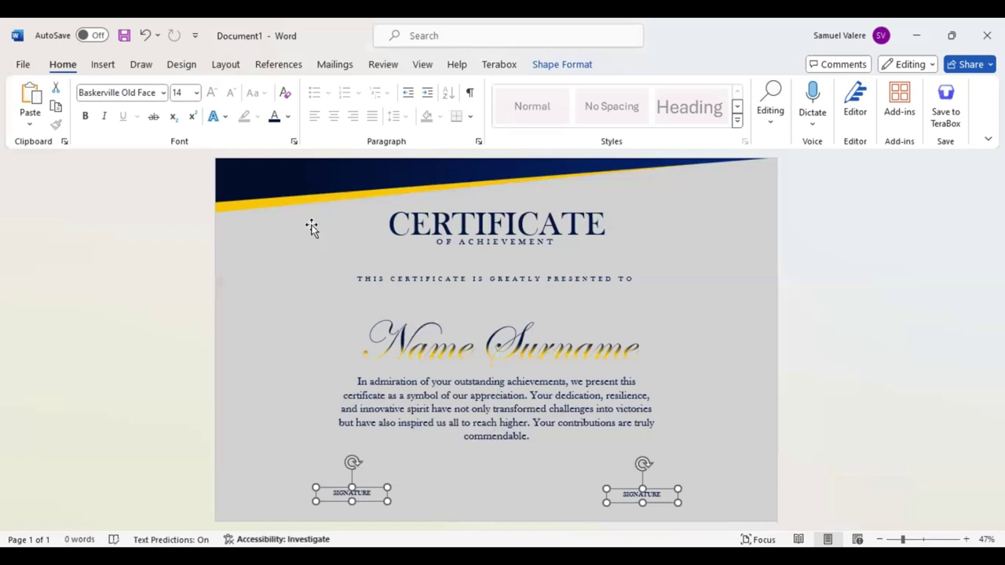
left_click(109, 65)
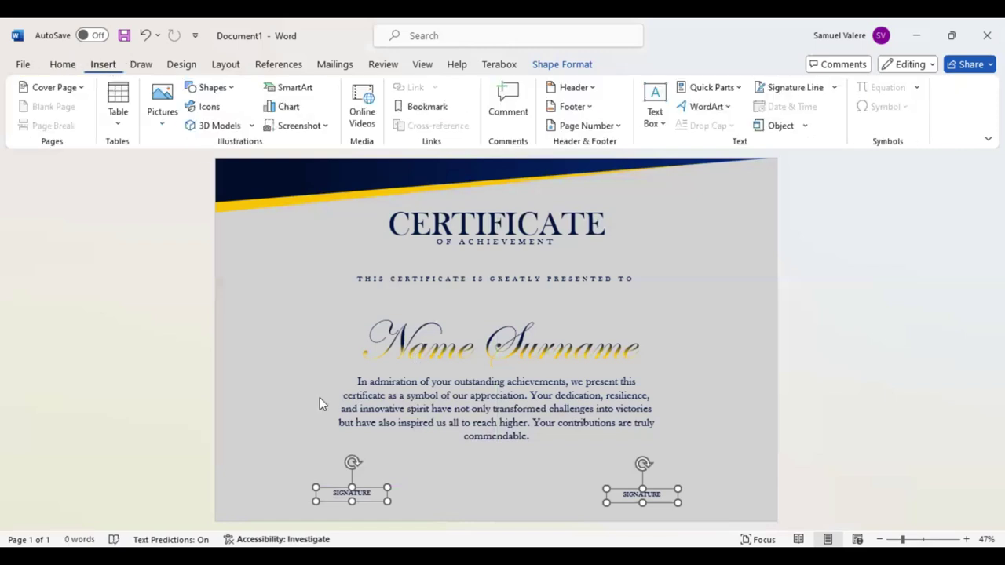
- Draw a star seal between the signatures and centre it at the page bottom
left_click(211, 87)
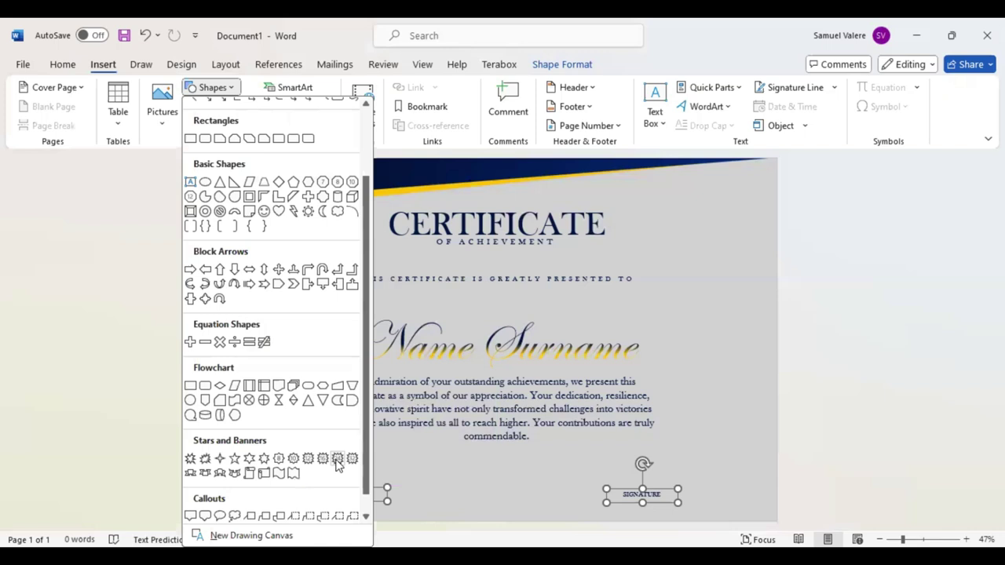
left_click_drag(502, 506, 517, 513)
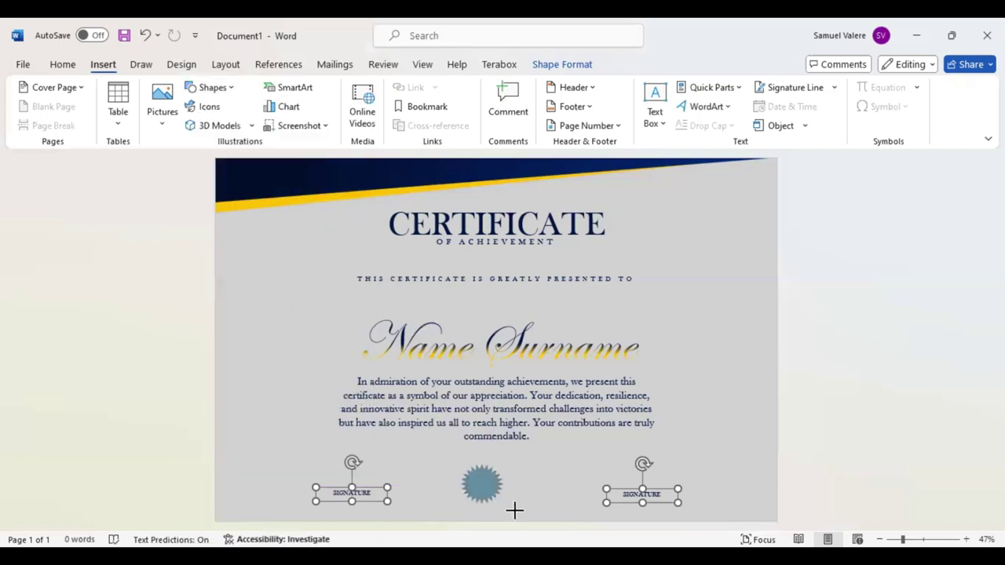
left_click(486, 472)
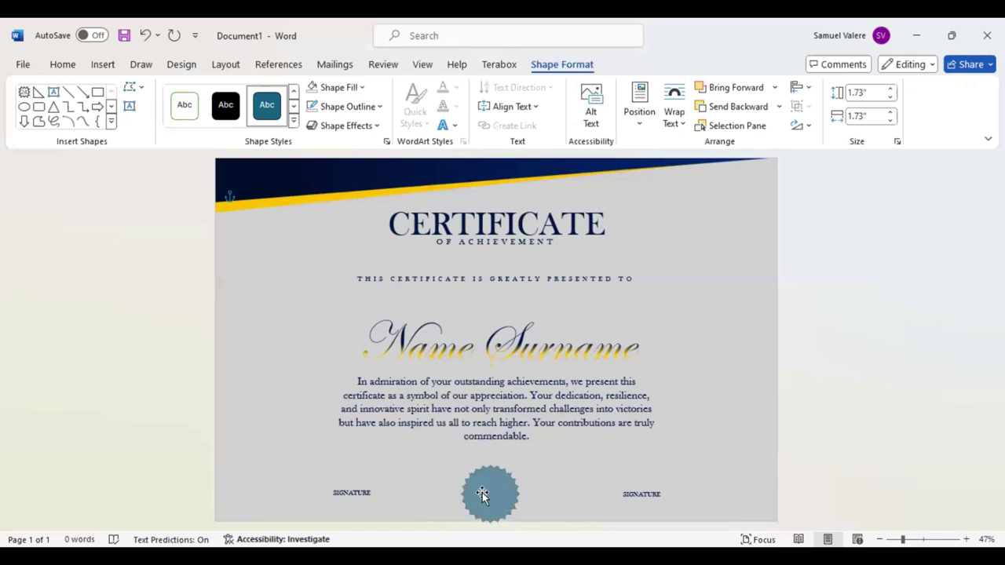
left_click_drag(482, 494, 491, 482)
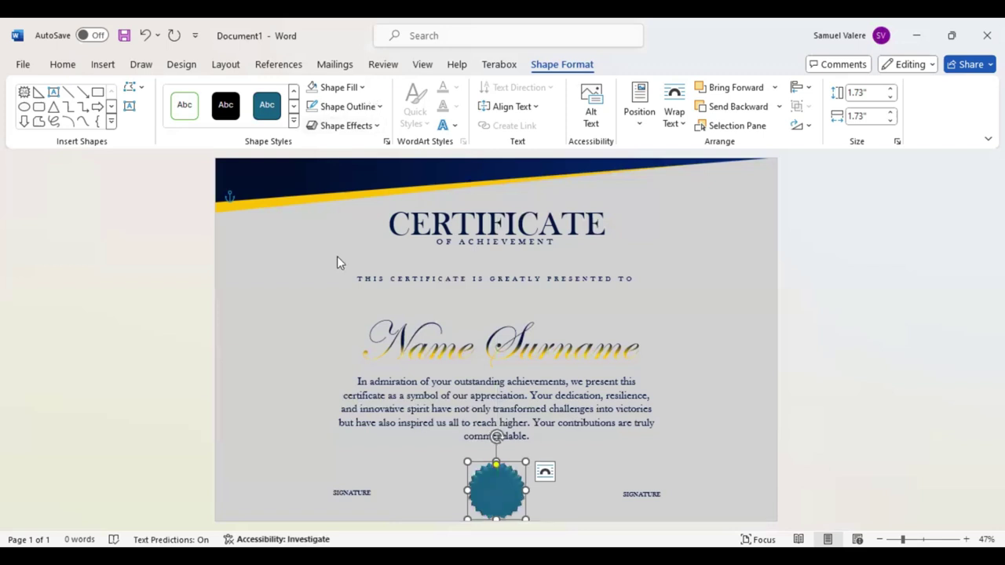
- Draw a line above the left SIGNATURE label and a matching one above the right
left_click_drag(363, 485, 416, 483)
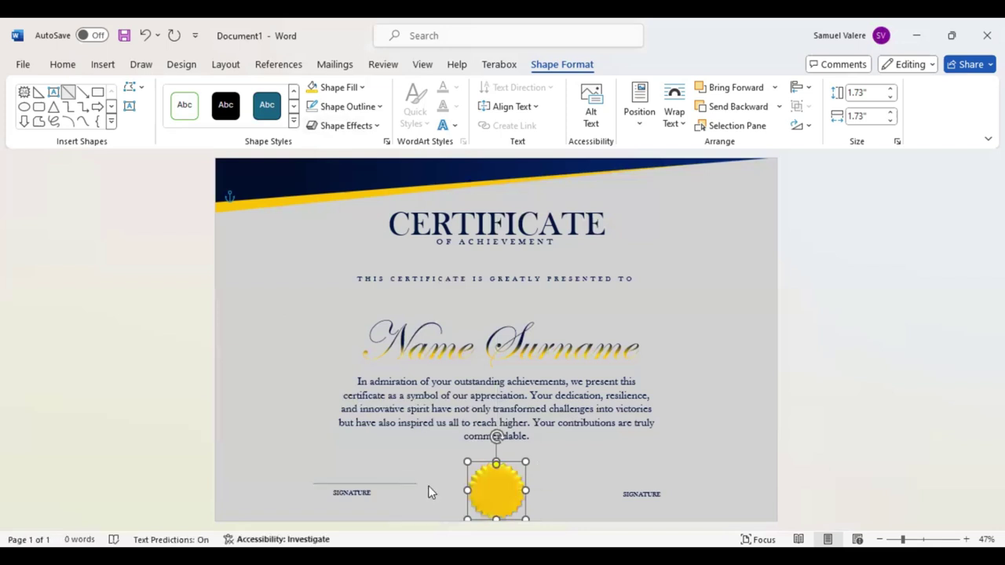
key("Tab")
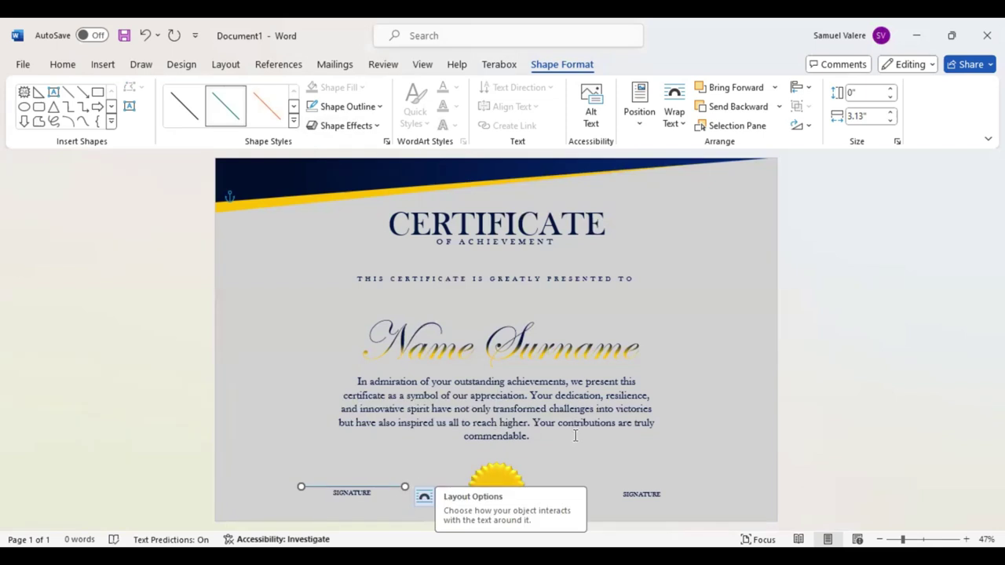
key("ctrl+v")
left_click(850, 290)
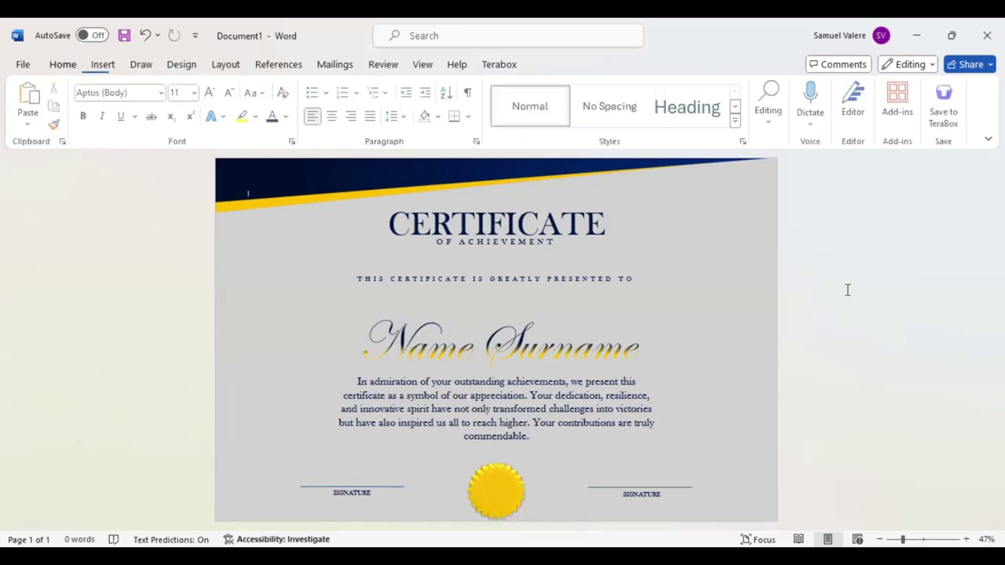